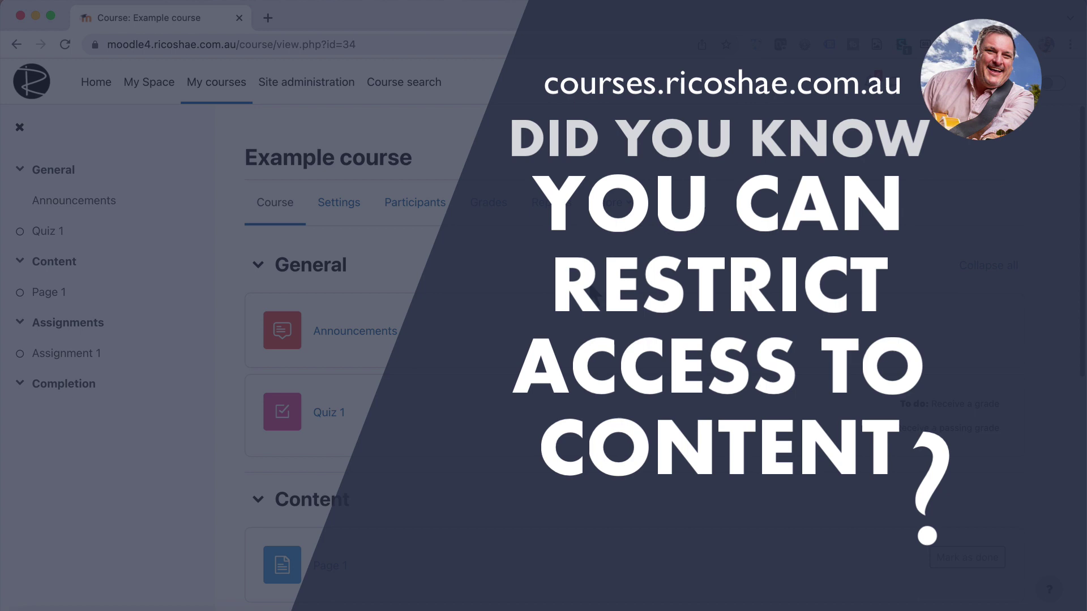
- Switch the Example course to Edit mode and duplicate Page 1 under Content
scroll(592, 294, "down", 5)
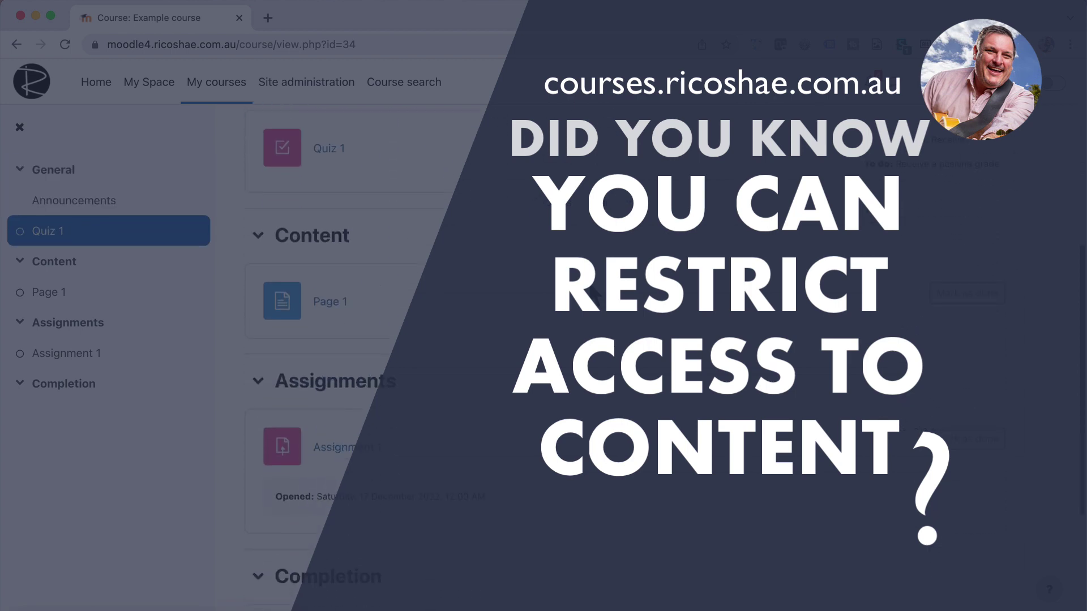
scroll(591, 293, "down", 3)
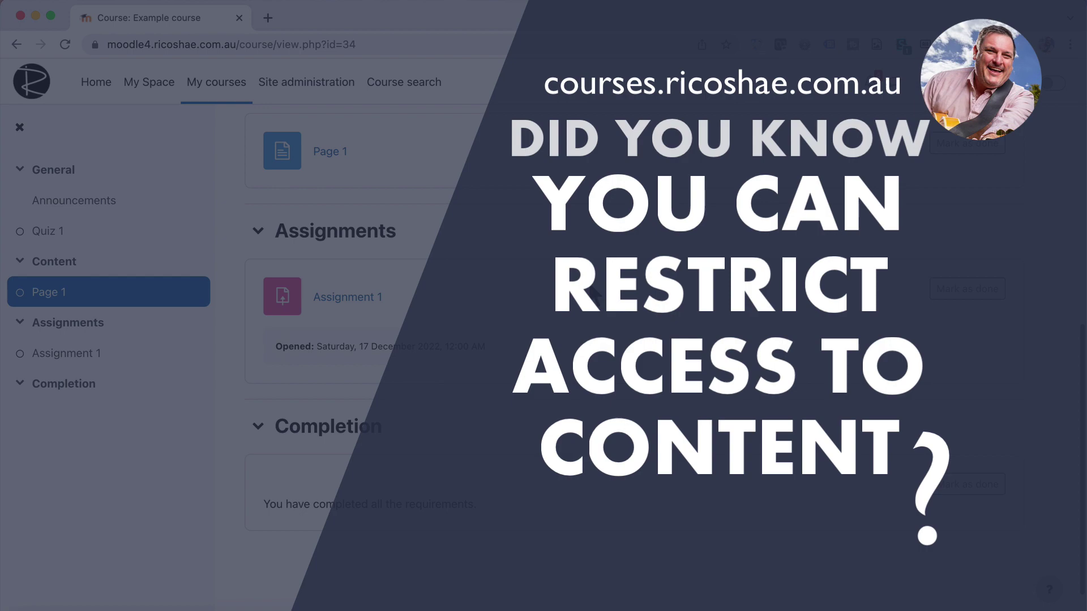
scroll(589, 282, "up", 10)
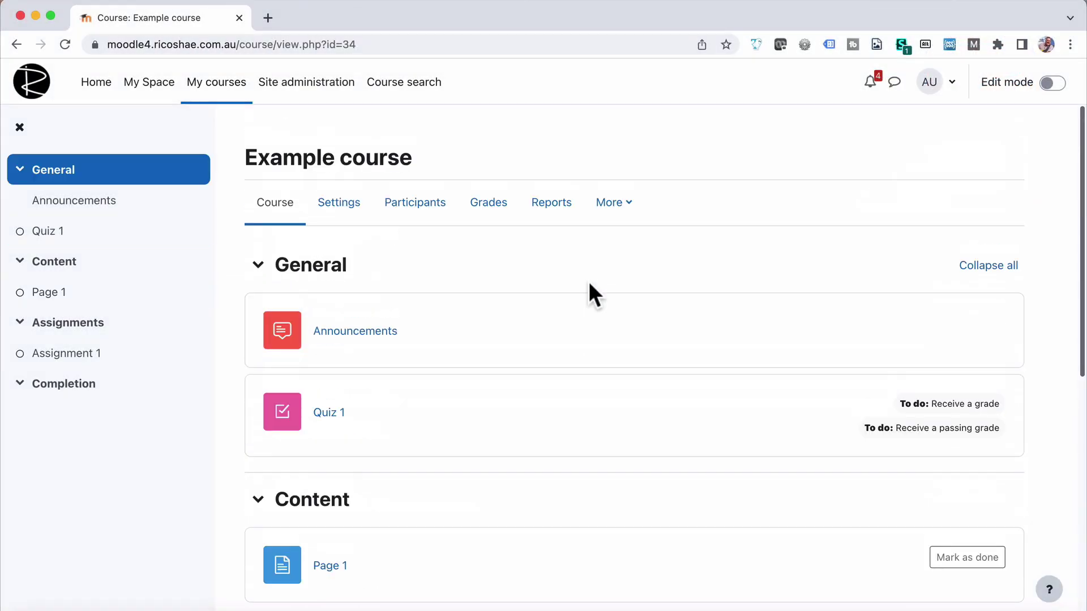
scroll(589, 283, "down", 3)
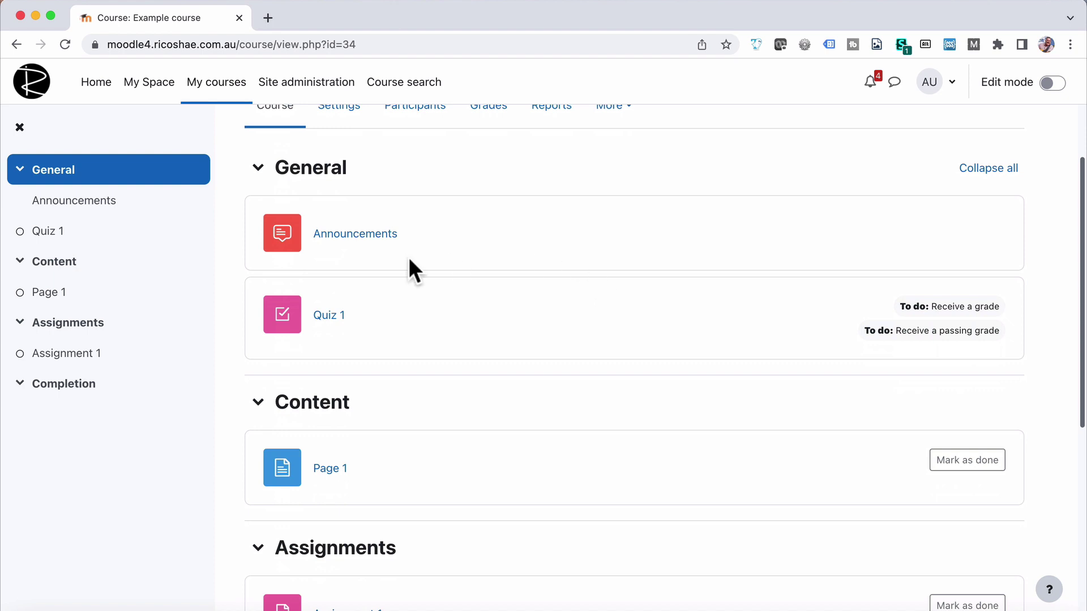
scroll(425, 459, "down", 4)
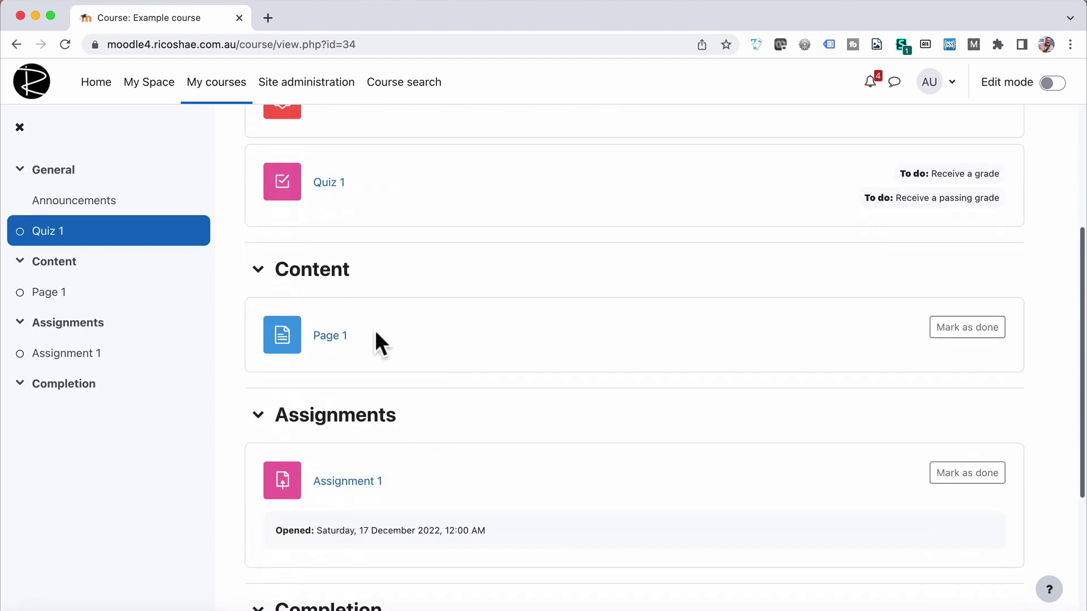
scroll(417, 460, "down", 6)
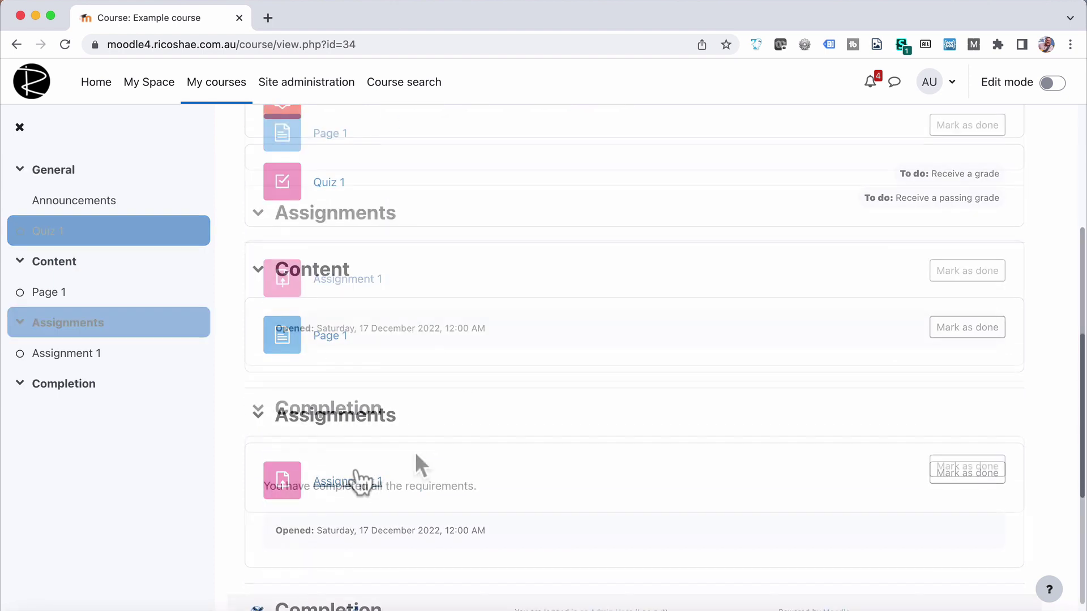
scroll(416, 454, "down", 2)
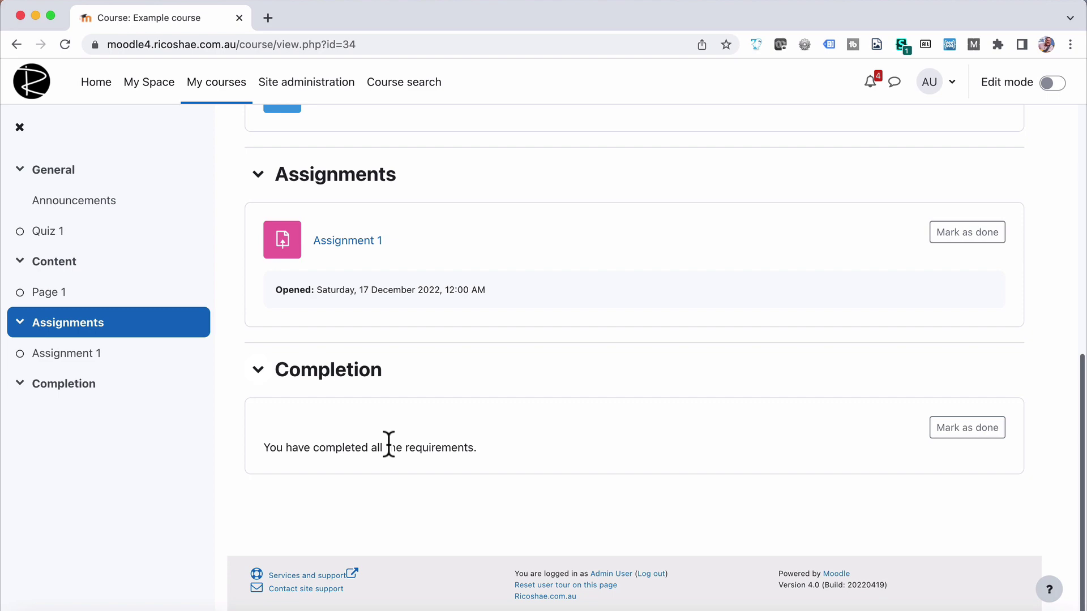
scroll(389, 443, "up", 14)
scroll(389, 442, "down", 2)
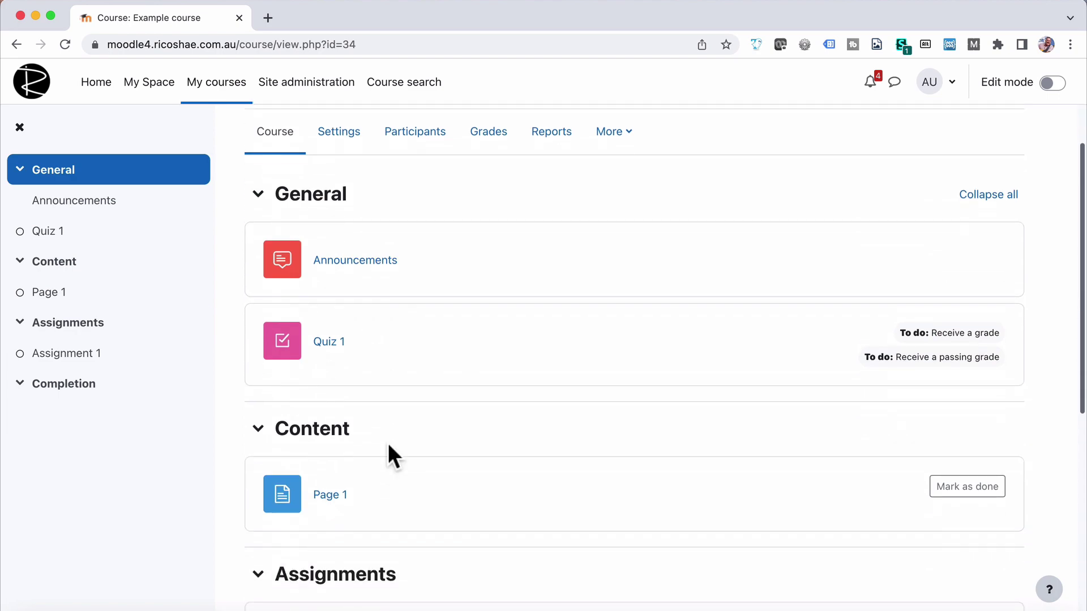
scroll(388, 443, "down", 11)
scroll(460, 309, "up", 6)
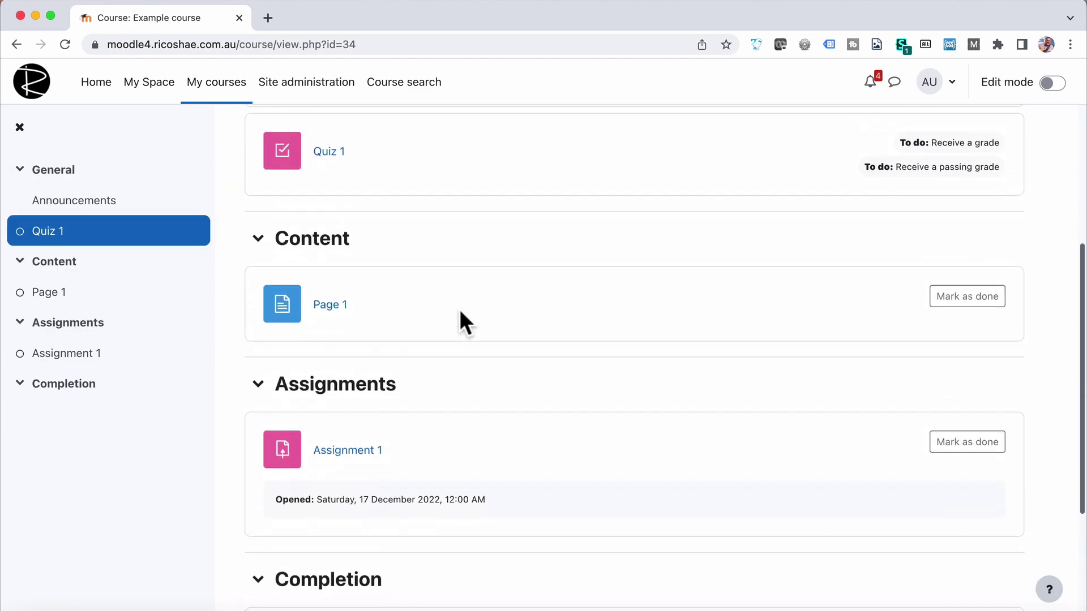
scroll(460, 309, "up", 3)
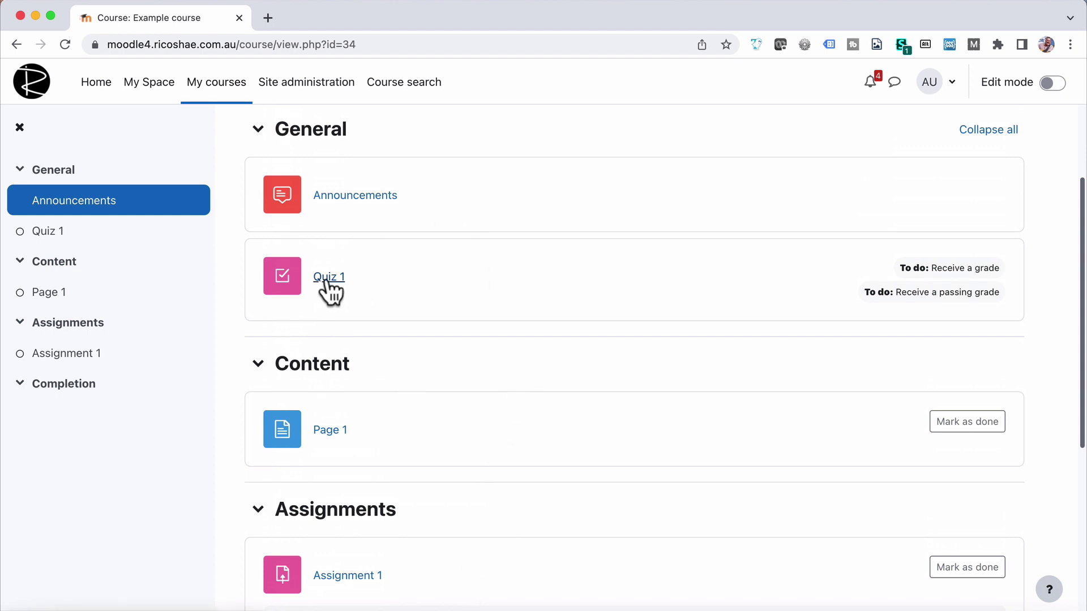
scroll(328, 290, "up", 3)
scroll(331, 291, "down", 1)
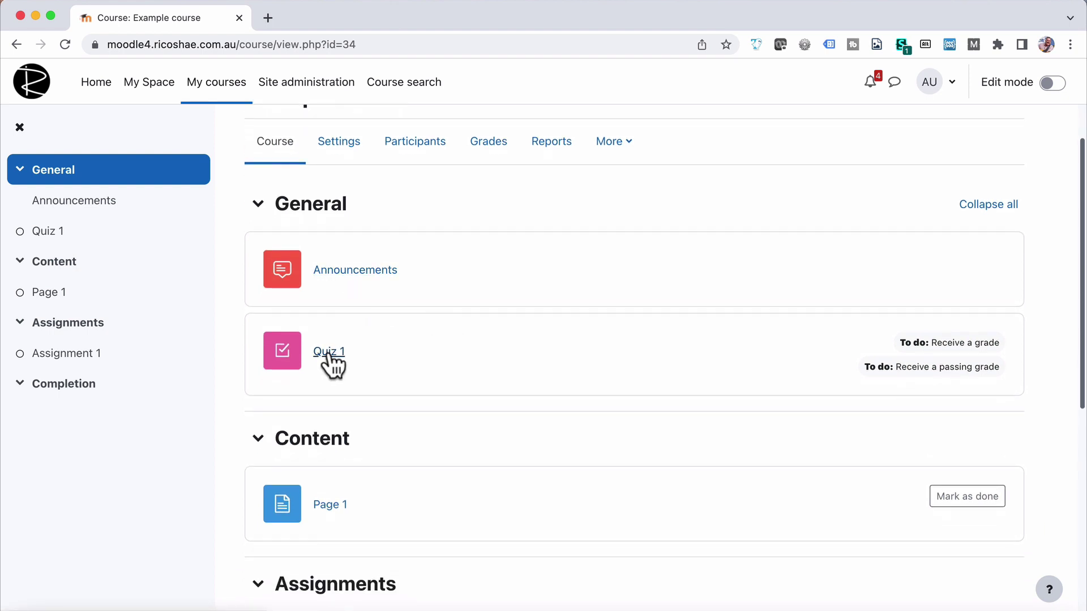
scroll(332, 362, "down", 1)
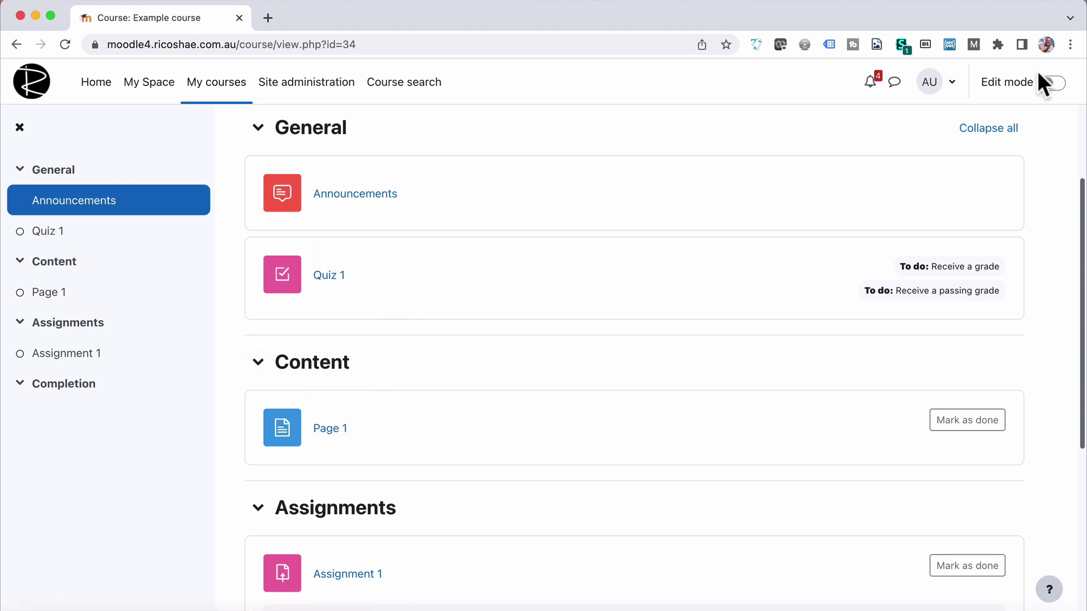
left_click(1048, 83)
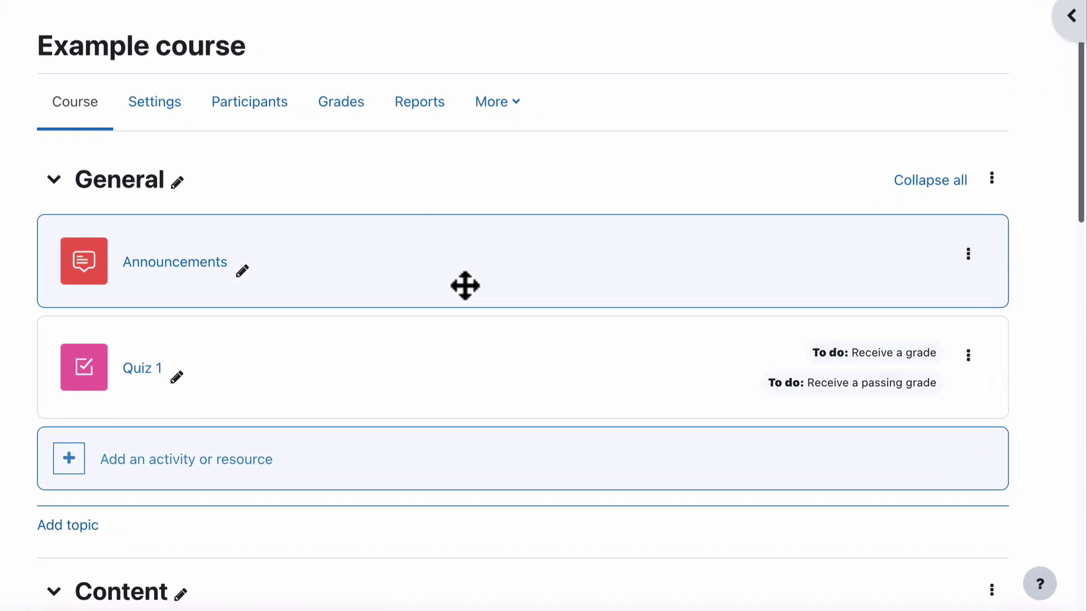
scroll(585, 349, "down", 3)
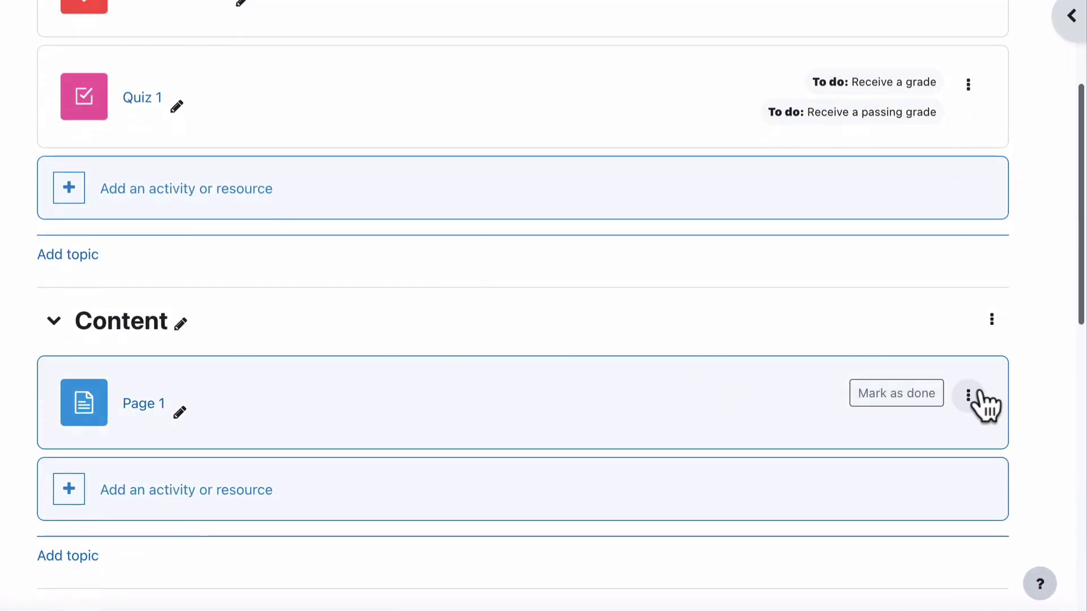
left_click(969, 395)
left_click(923, 523)
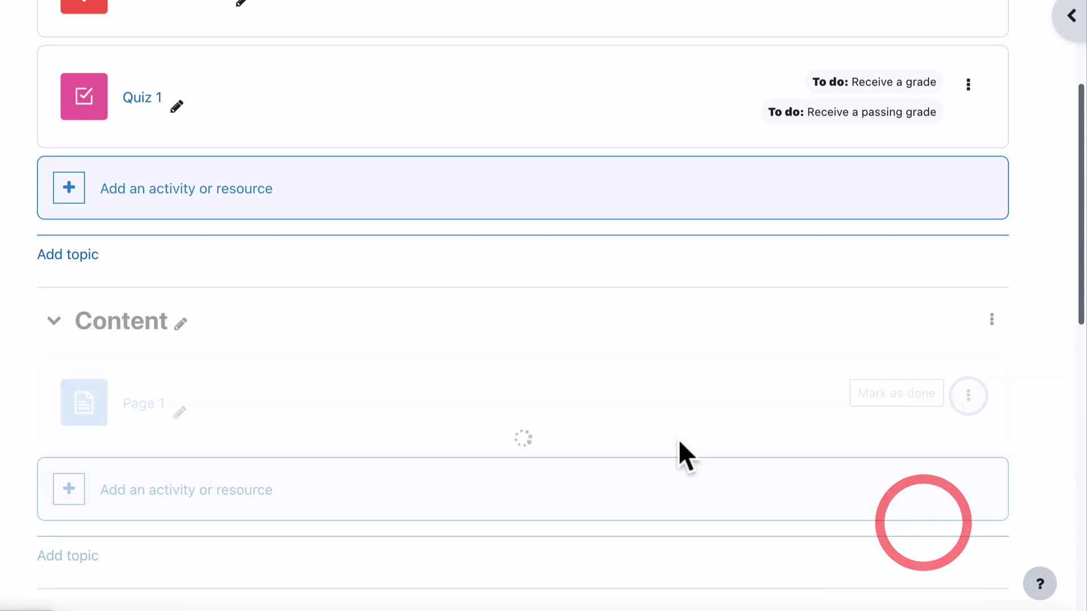
- Rename the duplicated copy of Page 1 to 'Page 2'
scroll(355, 400, "down", 2)
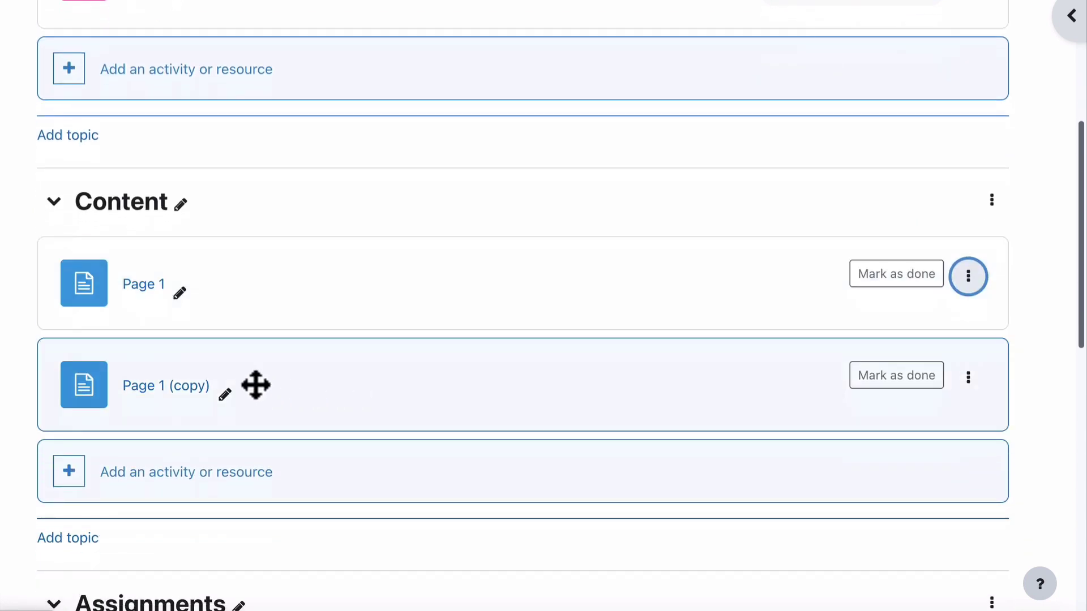
left_click(224, 395)
left_click(121, 379)
double_click(111, 379)
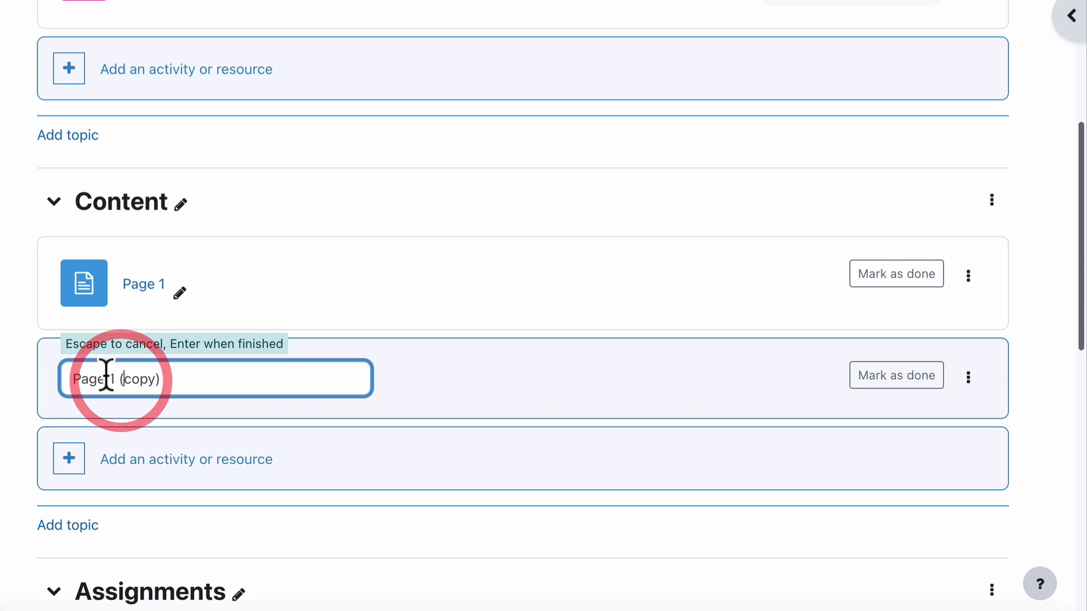
left_click(242, 376, "shift")
type("2")
key("Return")
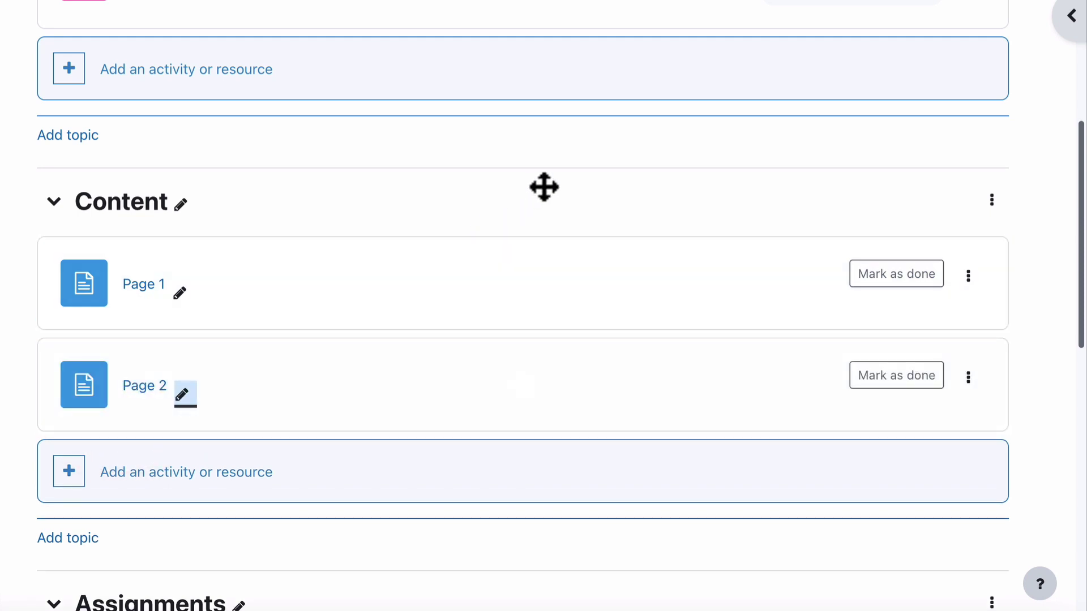
scroll(544, 187, "up", 3)
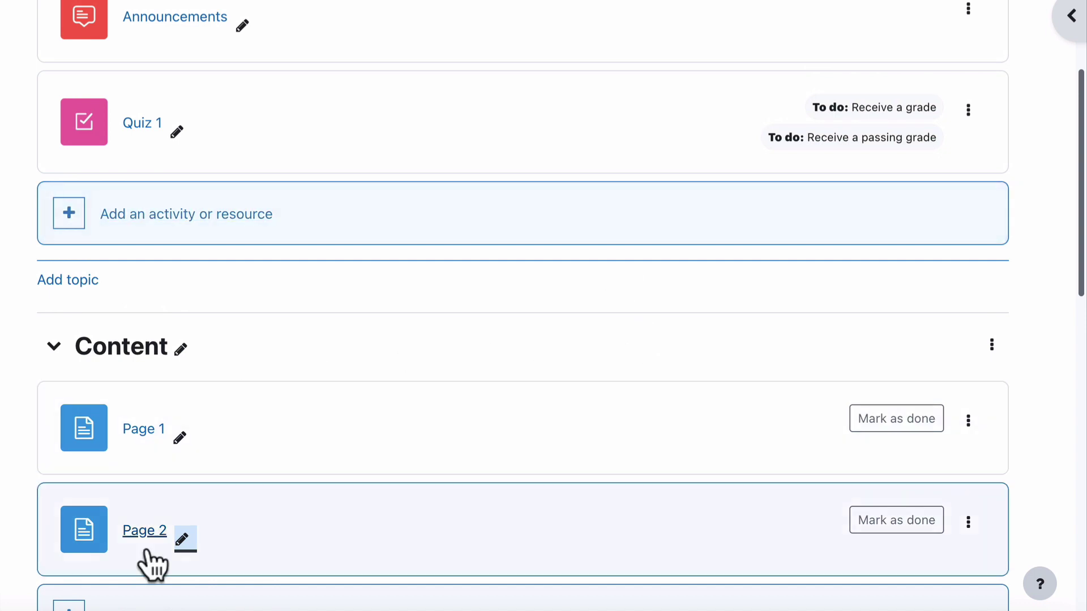
left_click(970, 422)
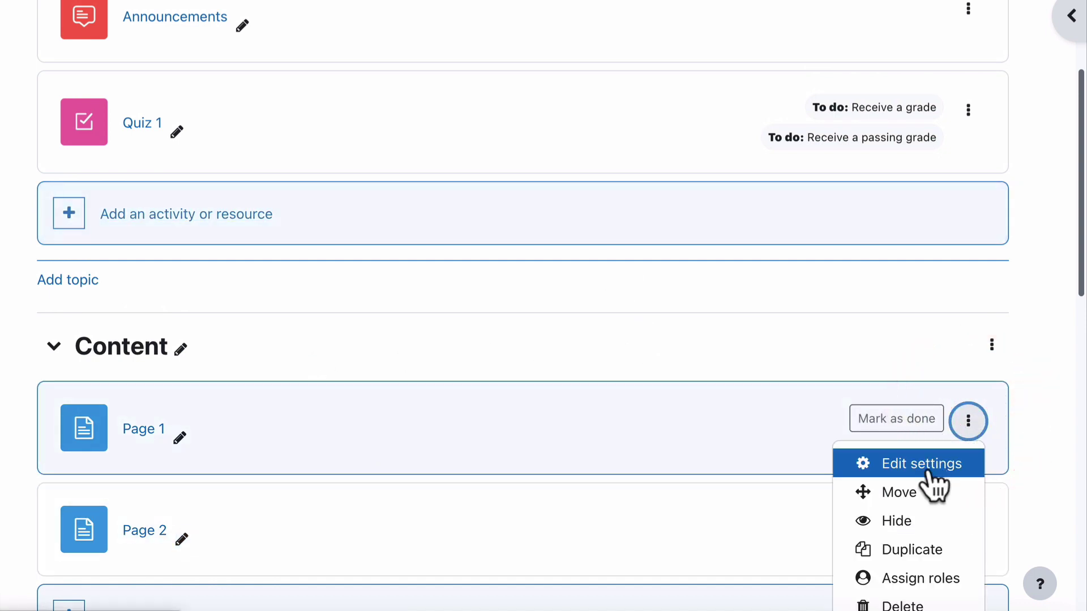
left_click(512, 326)
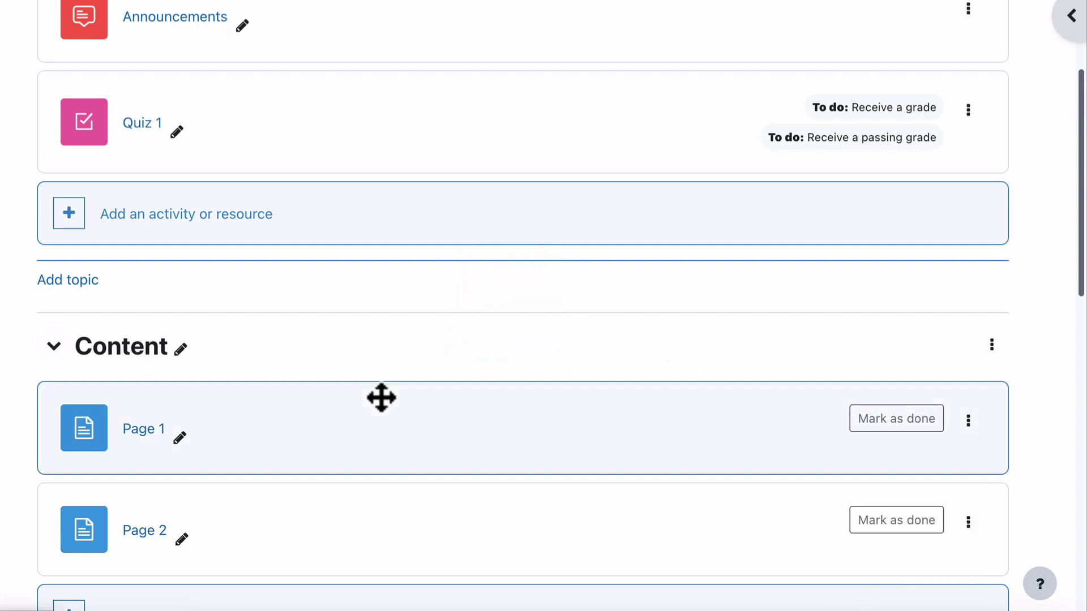
scroll(512, 365, "up", 2)
scroll(512, 364, "down", 1)
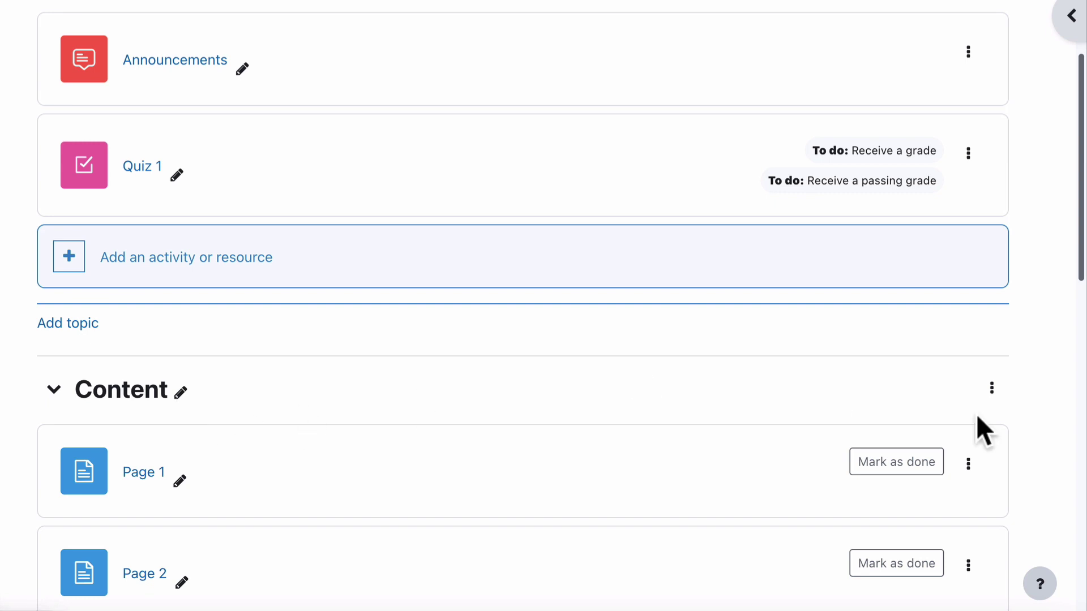
- Open the Content topic's settings and expand its Restrict access section
left_click(995, 391)
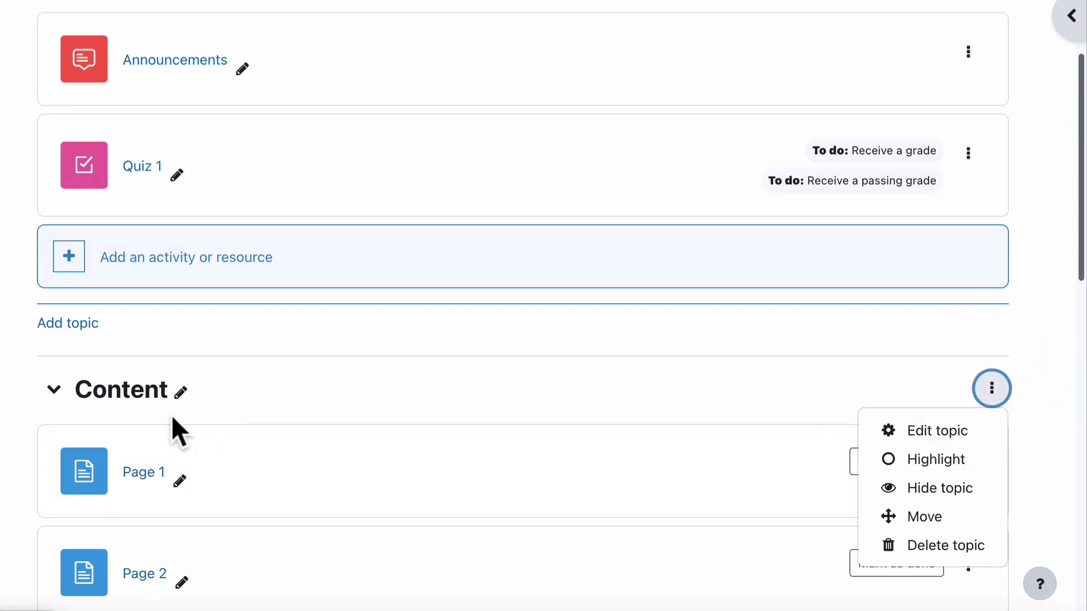
left_click(992, 389)
left_click(992, 389)
left_click(957, 437)
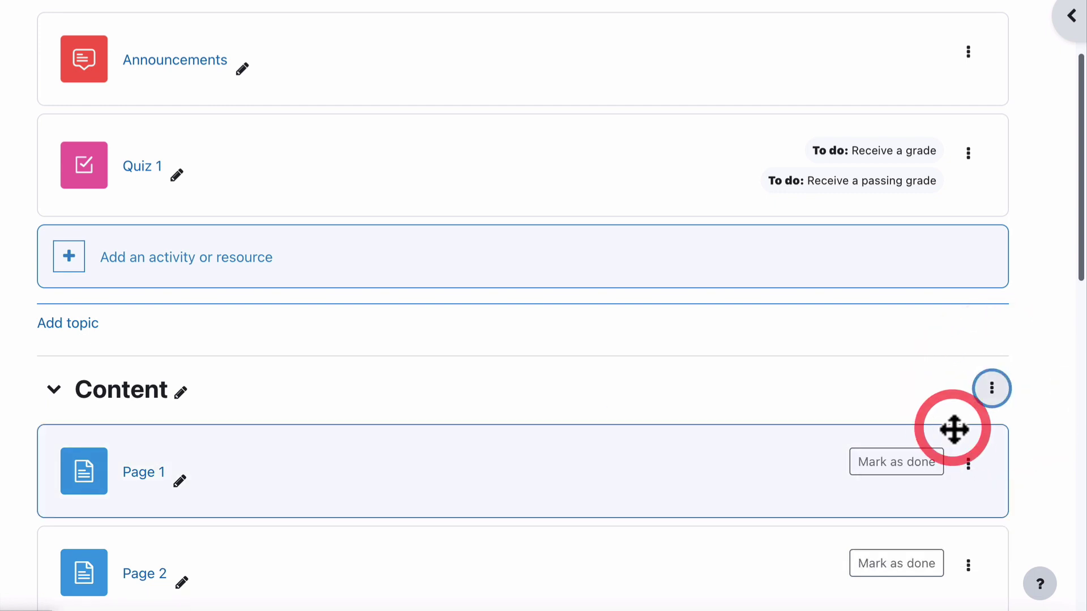
scroll(220, 363, "down", 7)
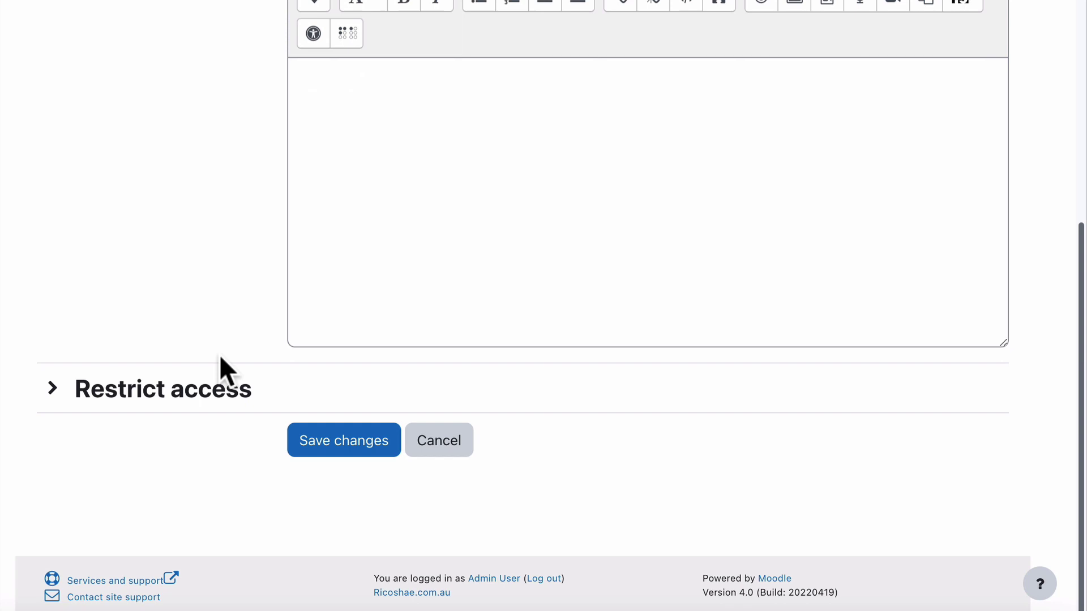
left_click(172, 387)
scroll(200, 436, "down", 2)
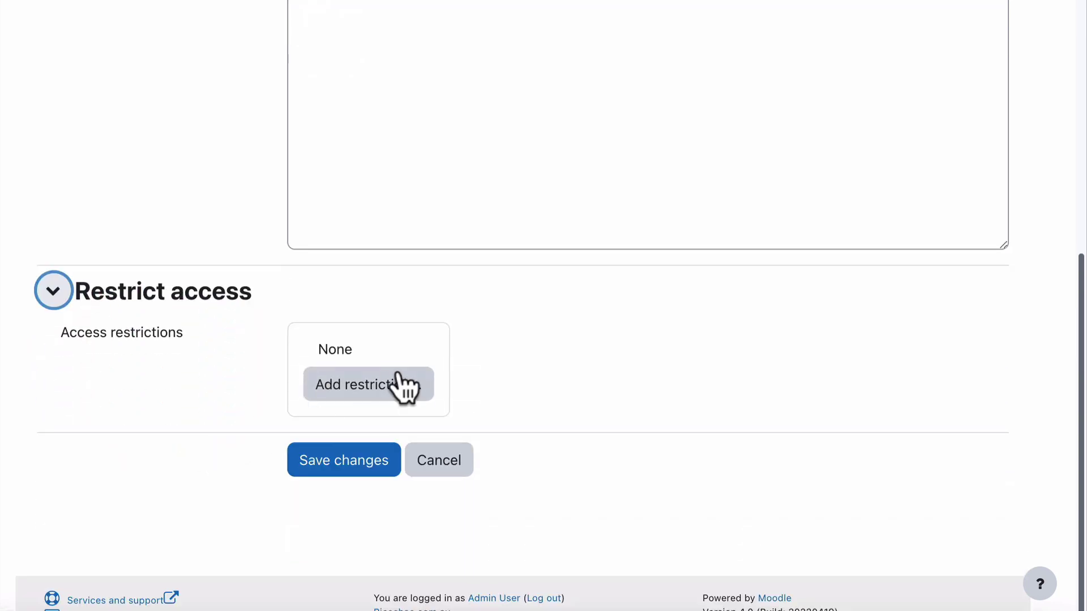
- Add an activity completion restriction requiring Quiz 1 to be marked complete, and save
left_click(348, 391)
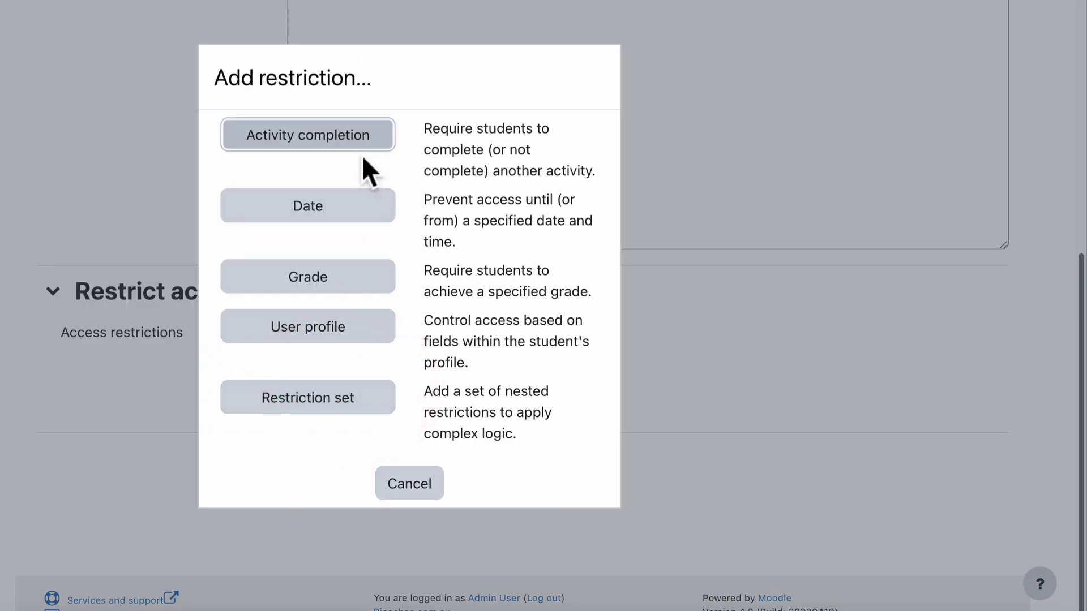
left_click(306, 135)
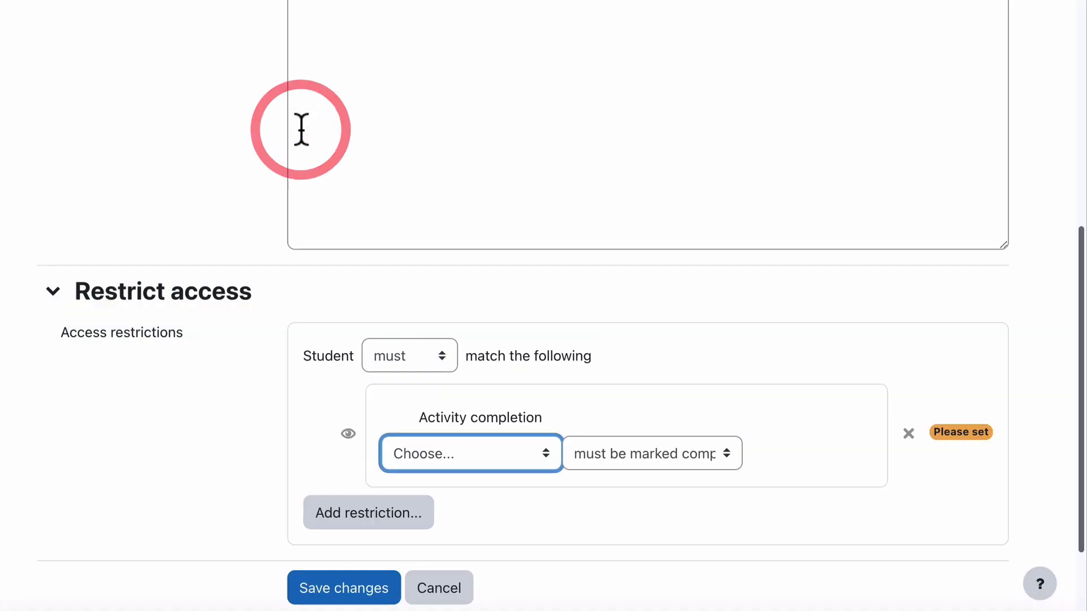
left_click(512, 454)
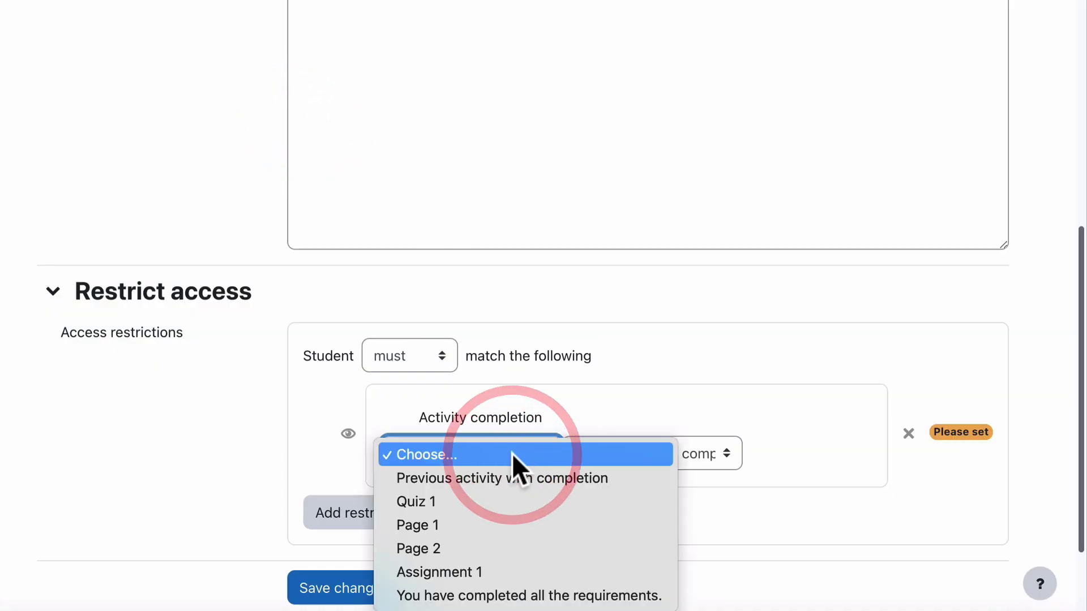
left_click(447, 499)
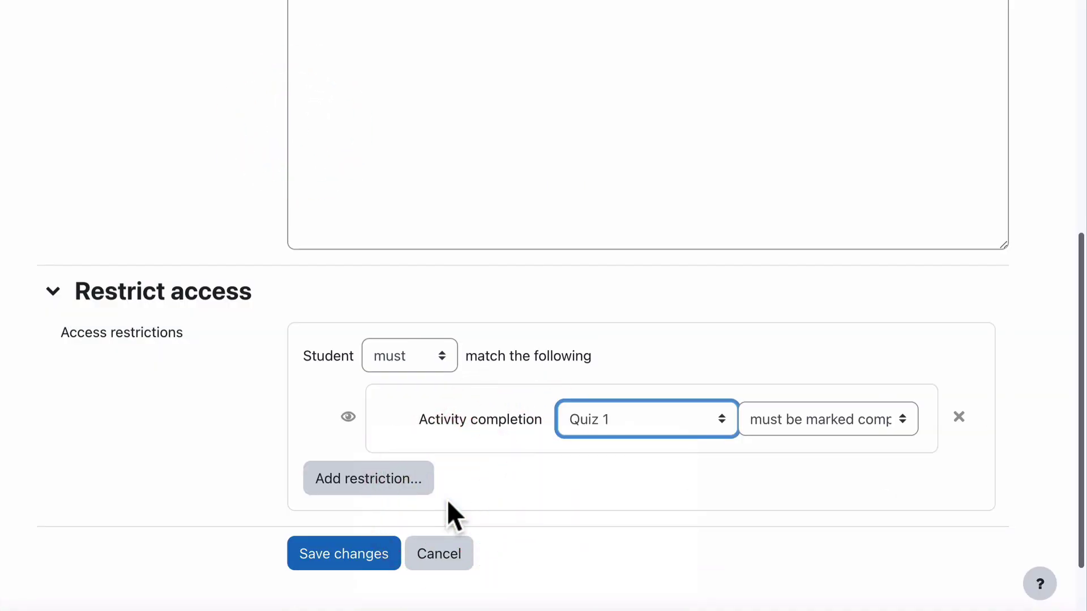
left_click(800, 422)
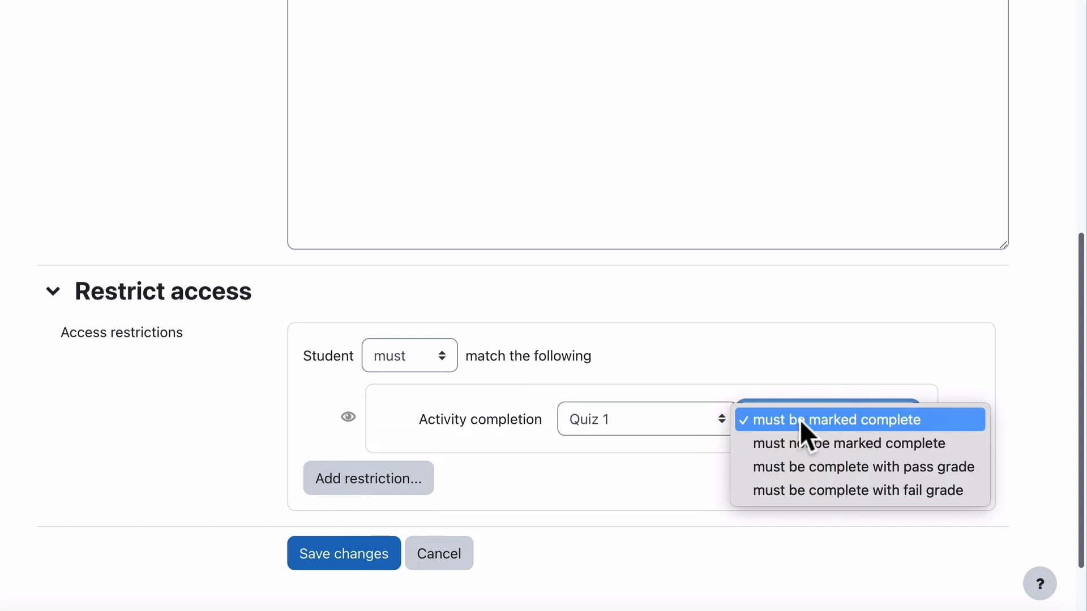
left_click(801, 419)
left_click(692, 467)
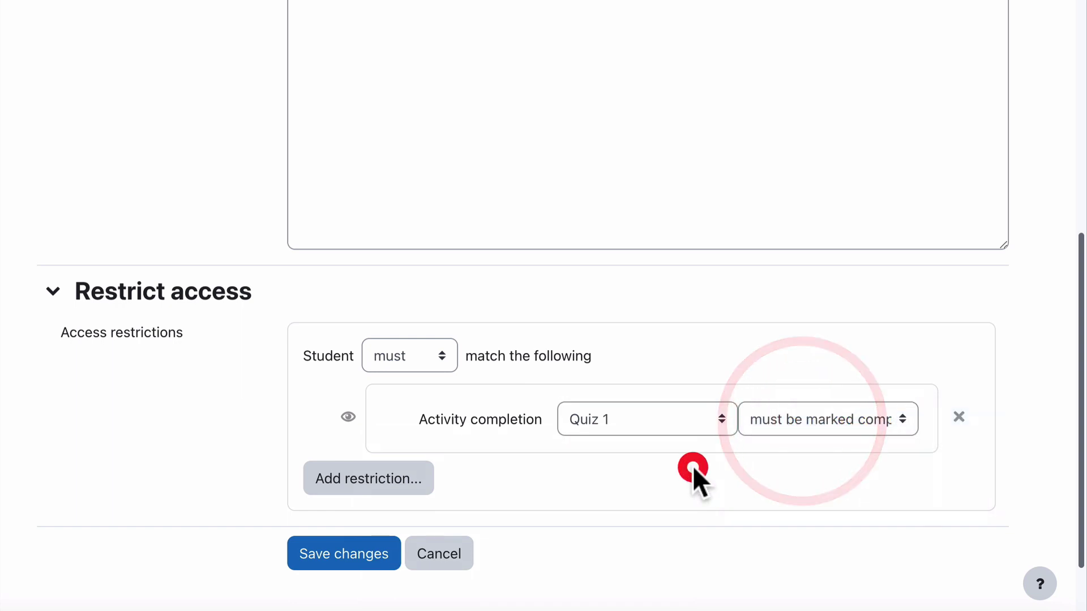
left_click(370, 556)
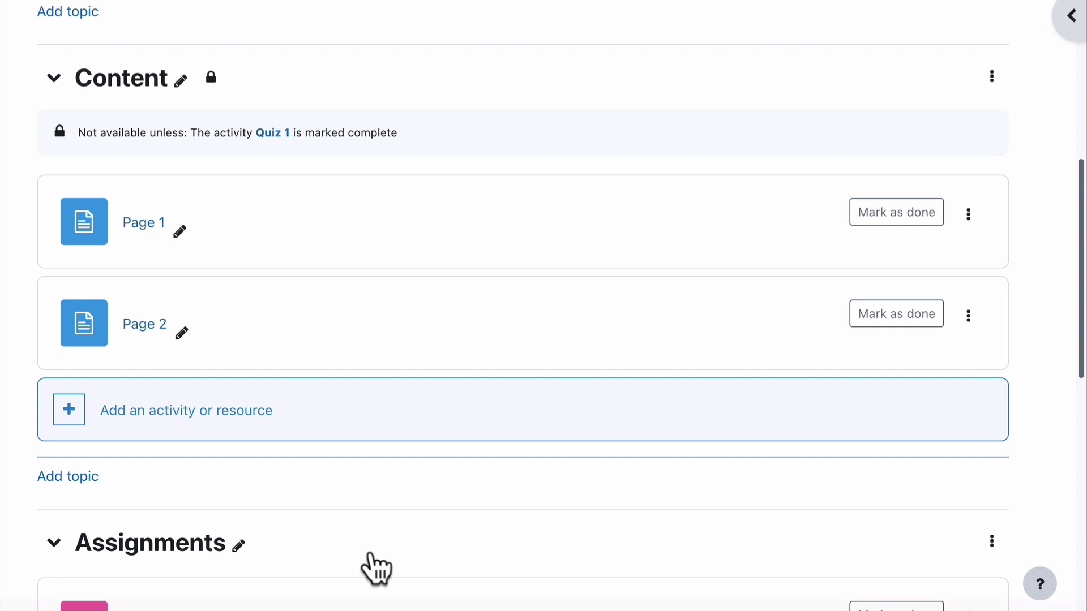
- Review Quiz 1's activity completion and grade settings, including its 1.00 grade to pass
scroll(373, 567, "up", 2)
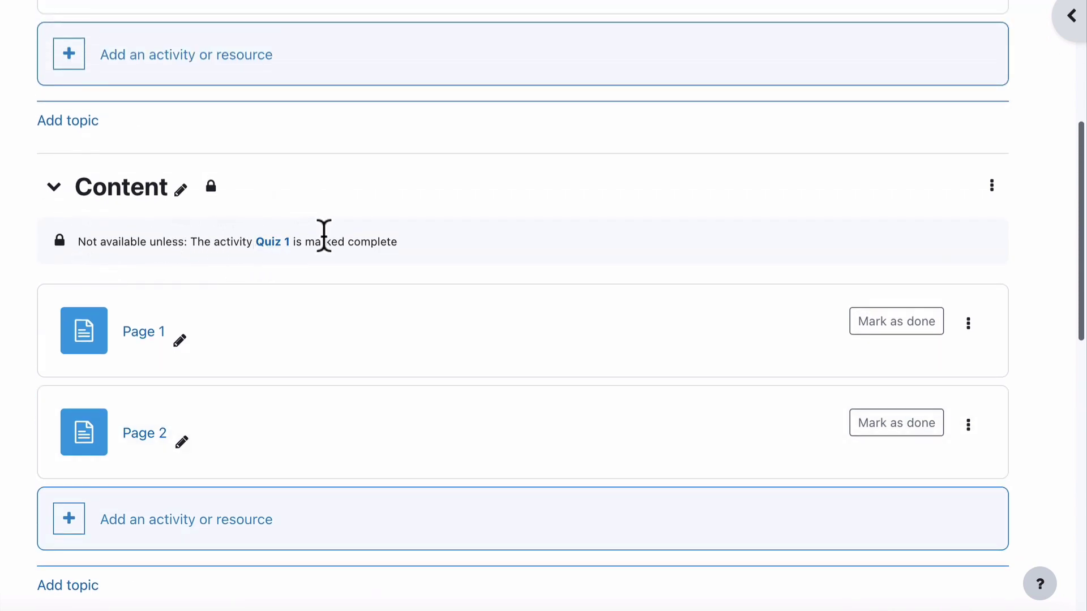
scroll(202, 116, "up", 3)
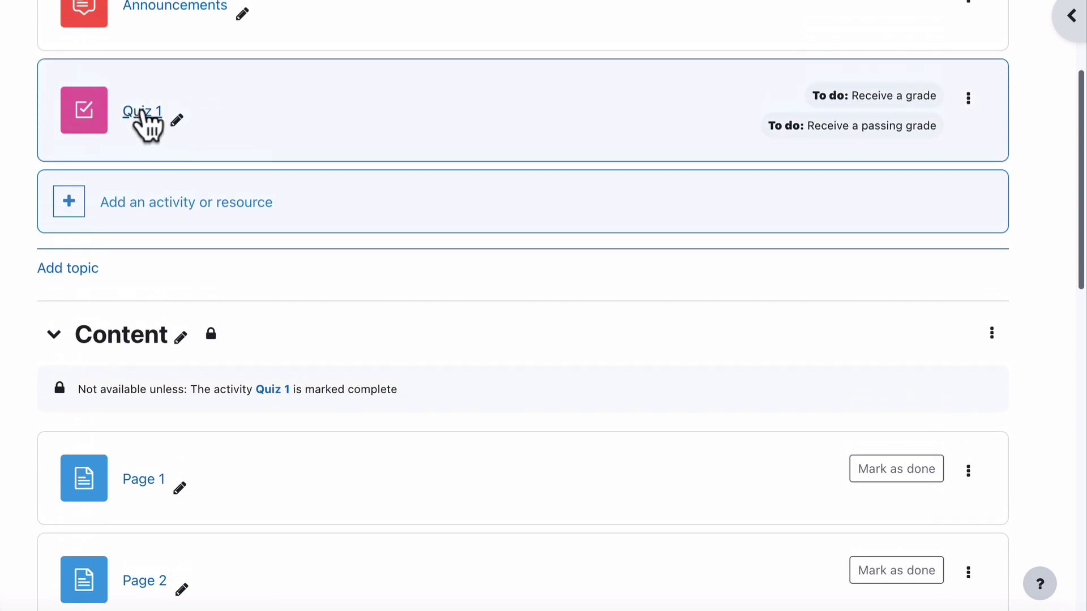
left_click(968, 99)
left_click(928, 143)
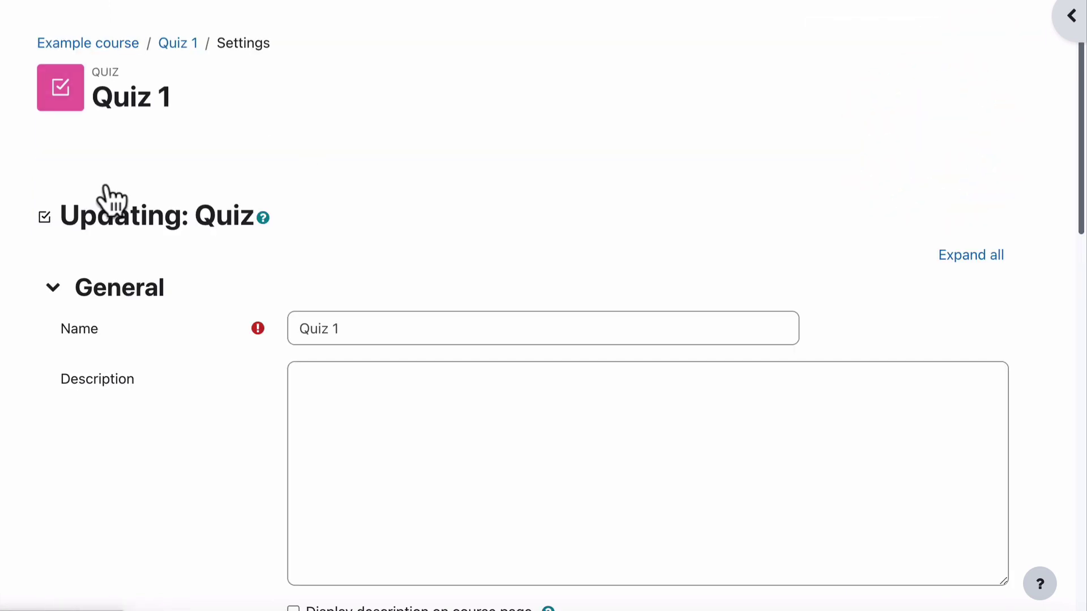
scroll(109, 193, "down", 6)
scroll(107, 184, "down", 9)
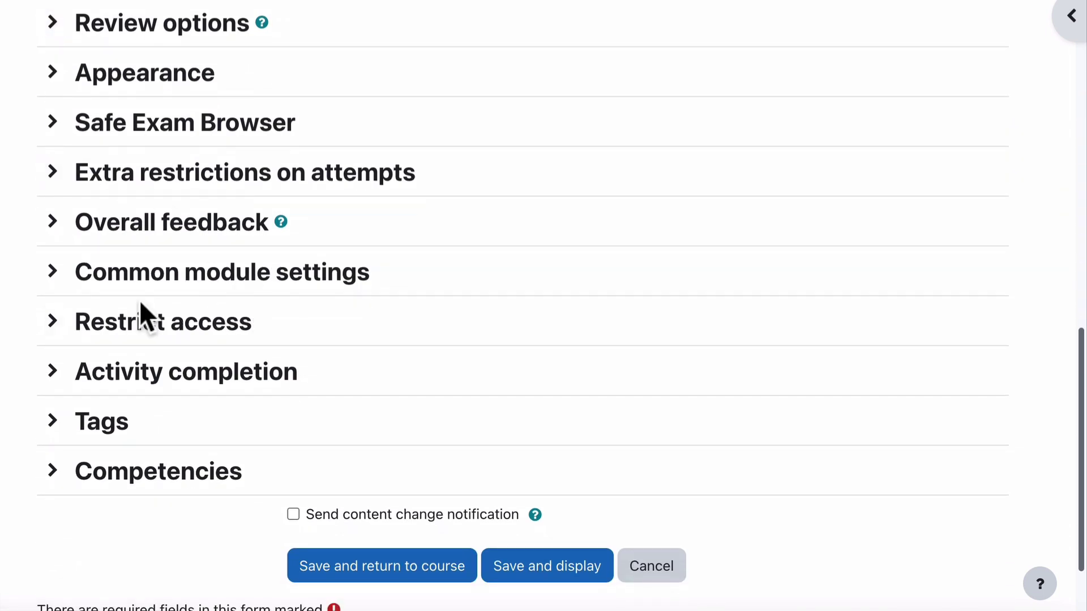
left_click(150, 371)
scroll(210, 400, "down", 3)
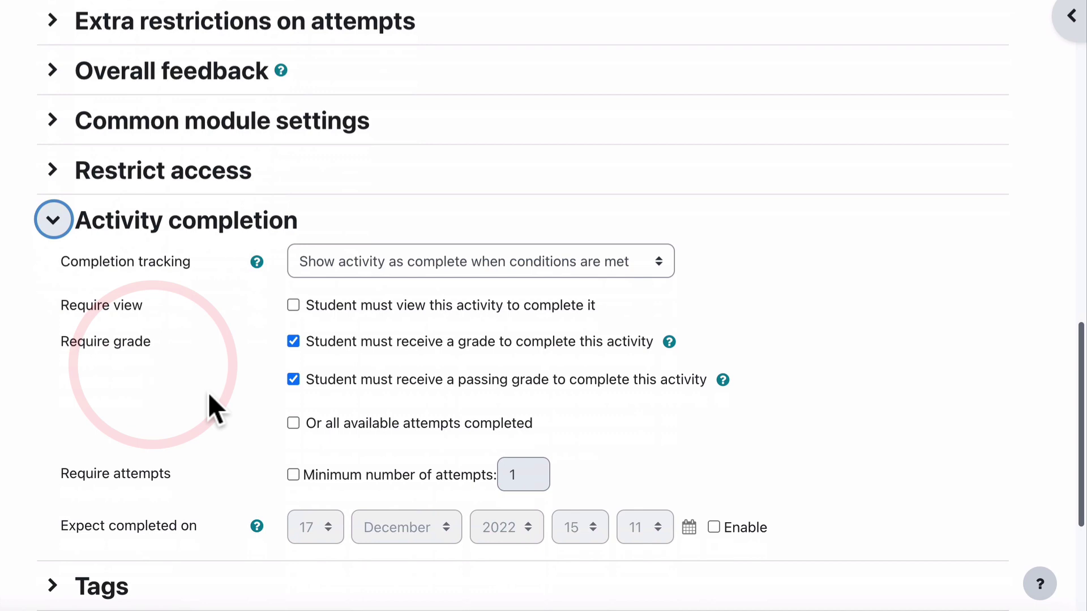
scroll(210, 396, "down", 2)
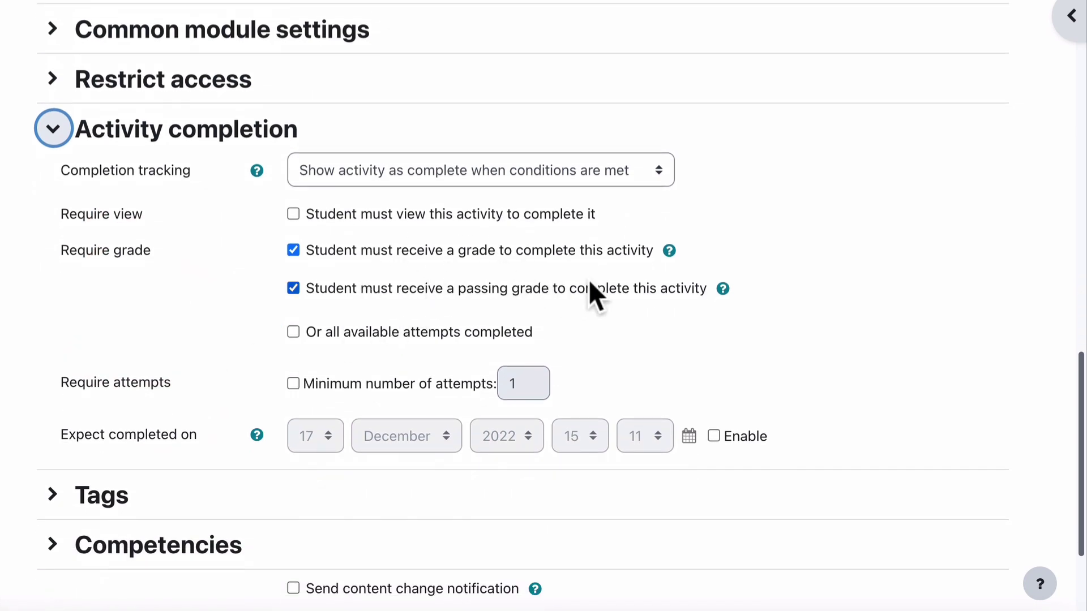
scroll(90, 294, "up", 10)
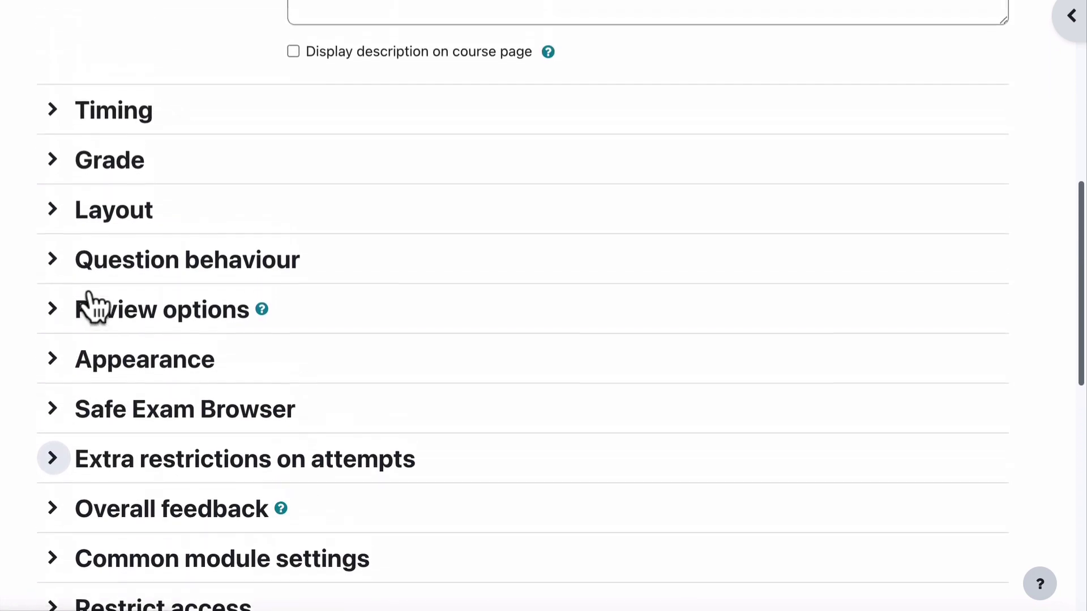
left_click(107, 189)
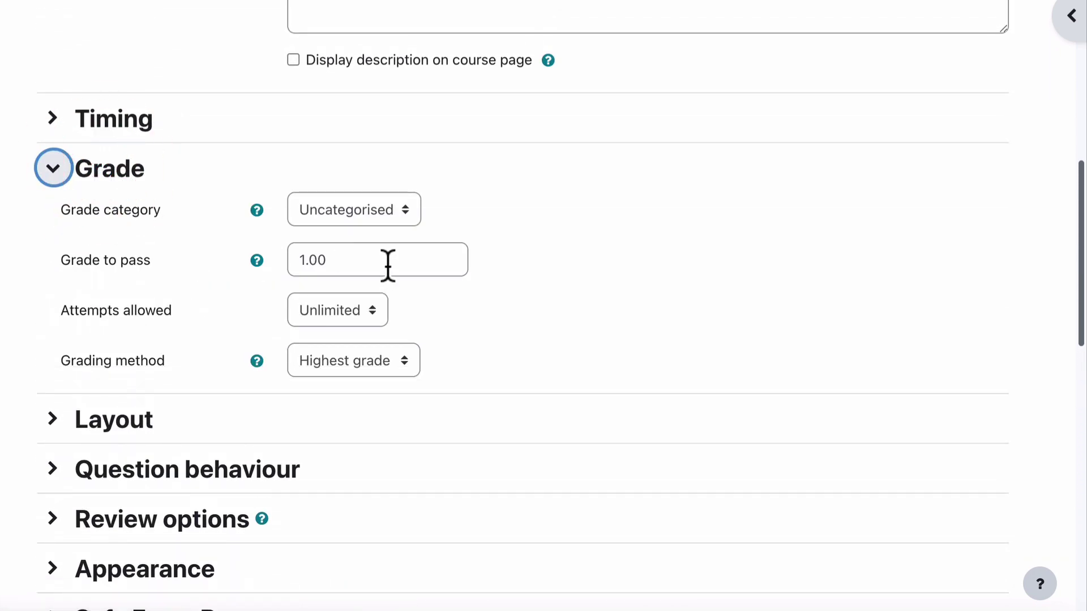
scroll(188, 269, "down", 15)
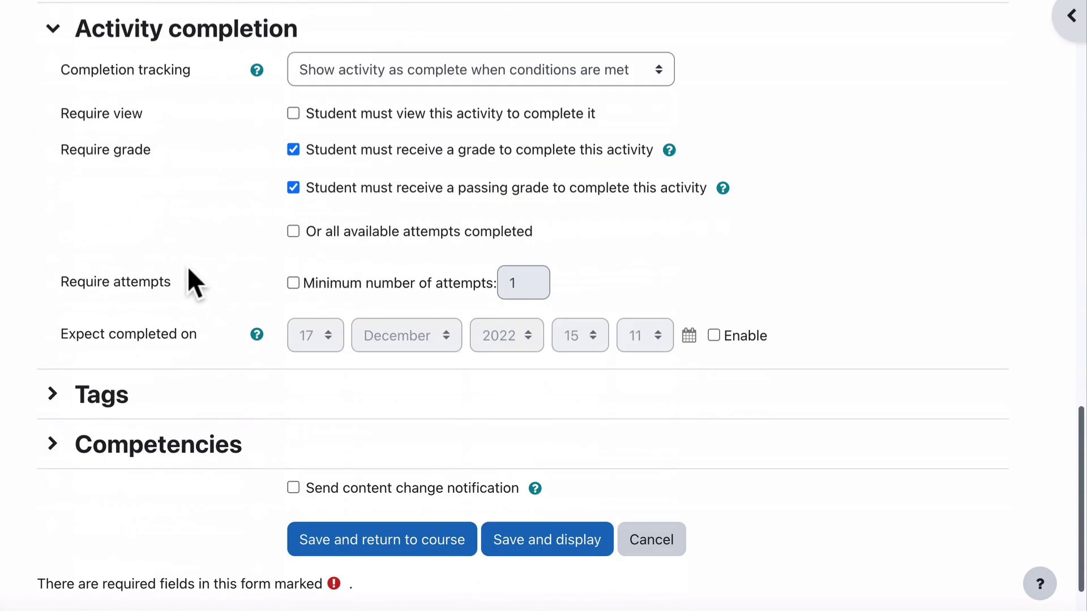
- Save Quiz 1's settings, then set its maximum grade to 1 on the Questions page
left_click(542, 420)
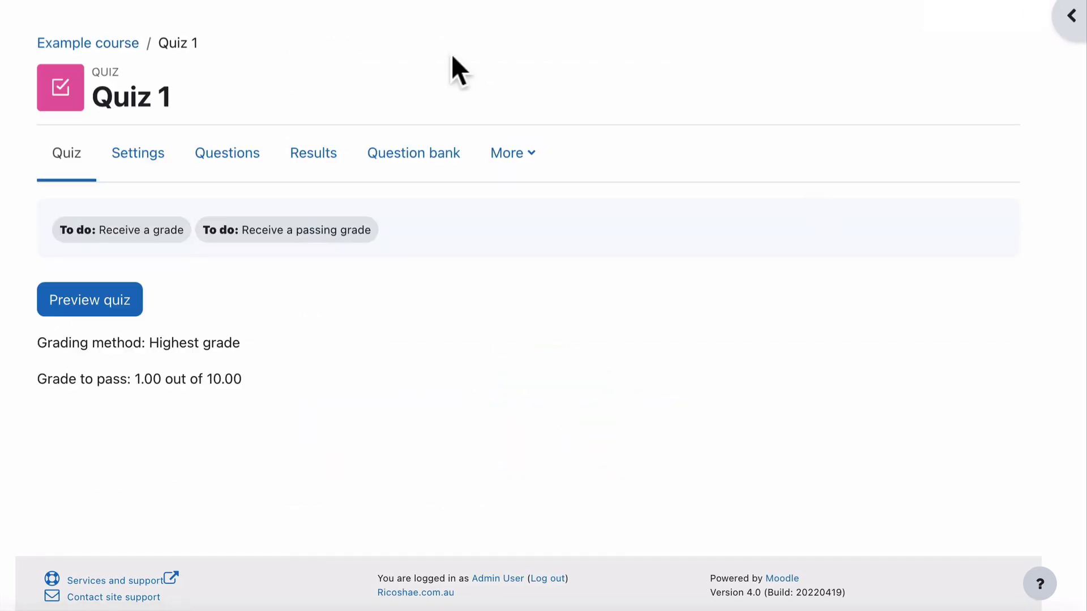
left_click(253, 165)
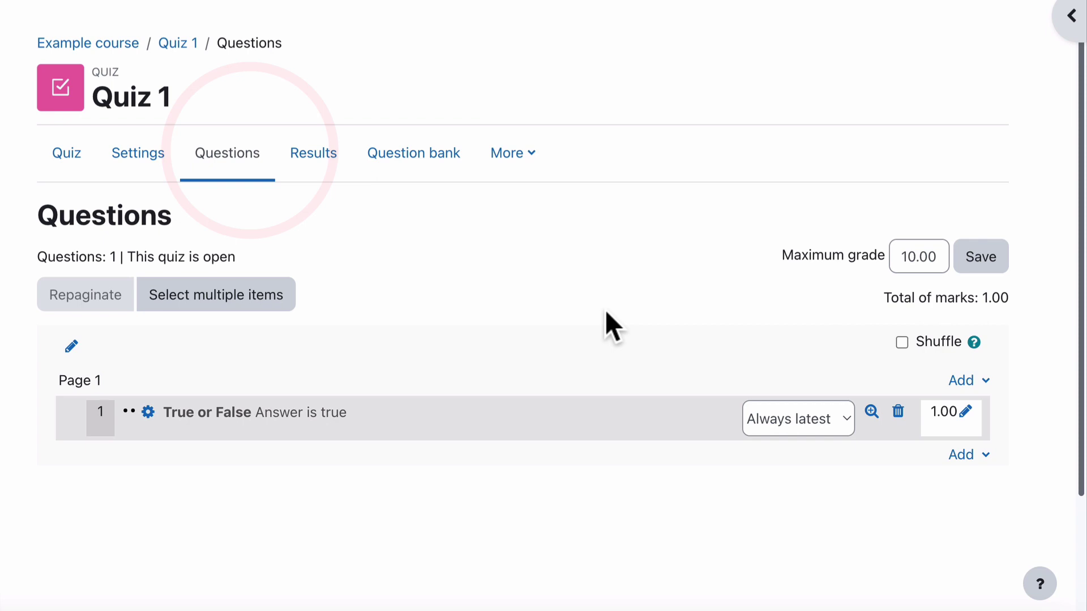
left_click(804, 236)
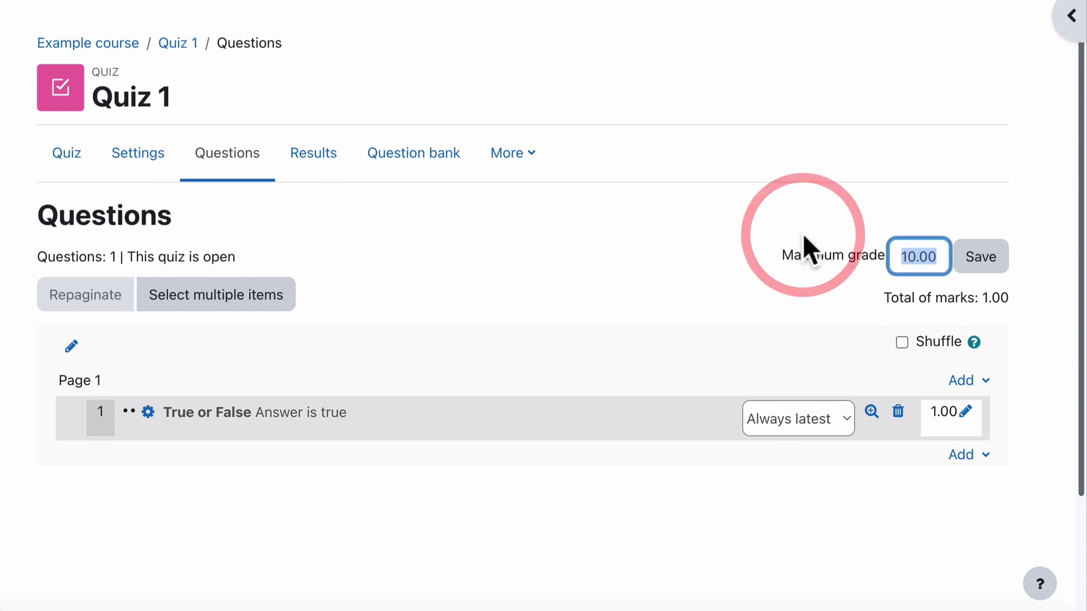
type("1")
left_click(988, 270)
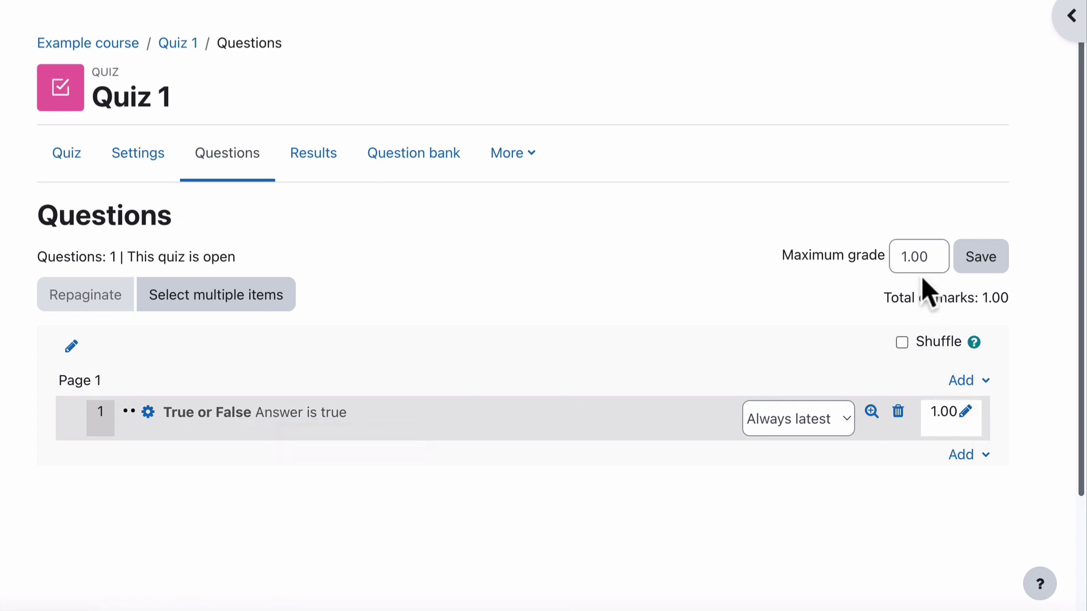
- Return to the Example course page and scroll to the locked Content topic with Page 1 and Page 2
left_click(100, 45)
scroll(460, 238, "down", 5)
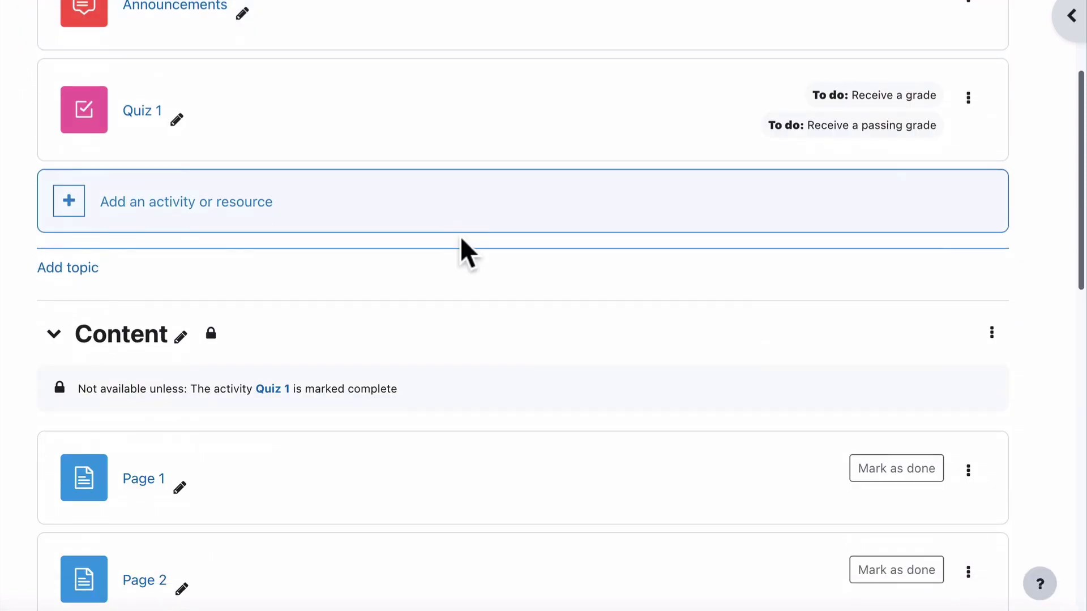
scroll(461, 239, "down", 6)
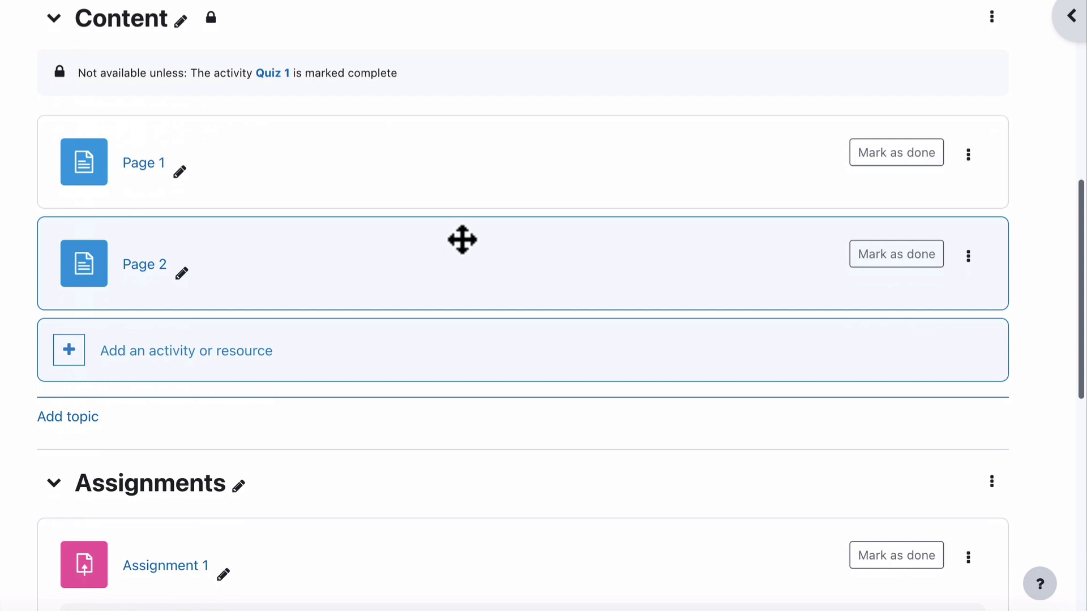
scroll(462, 239, "down", 2)
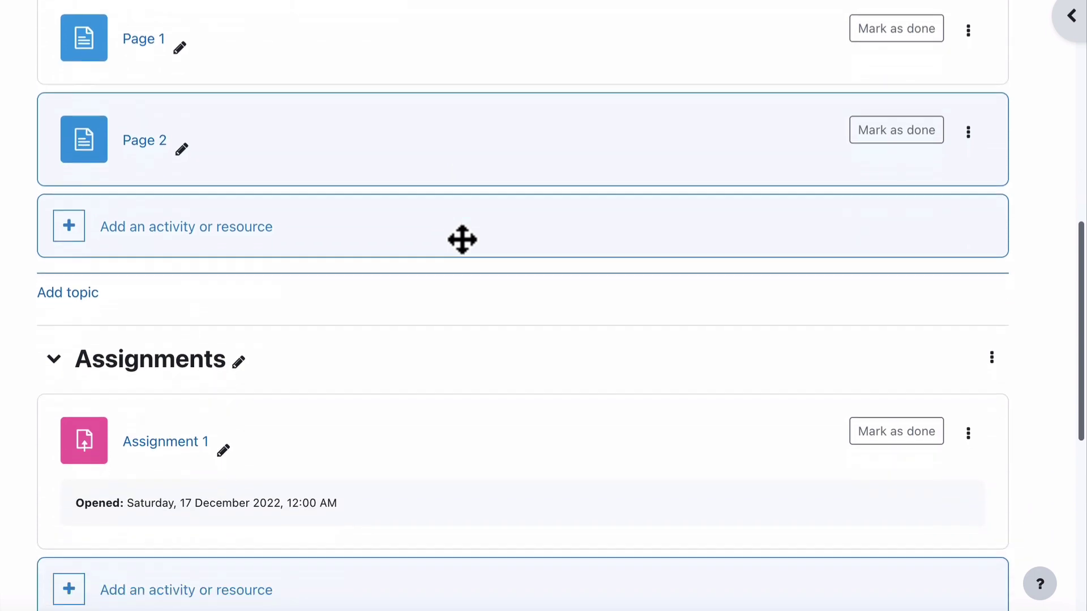
scroll(363, 199, "up", 5)
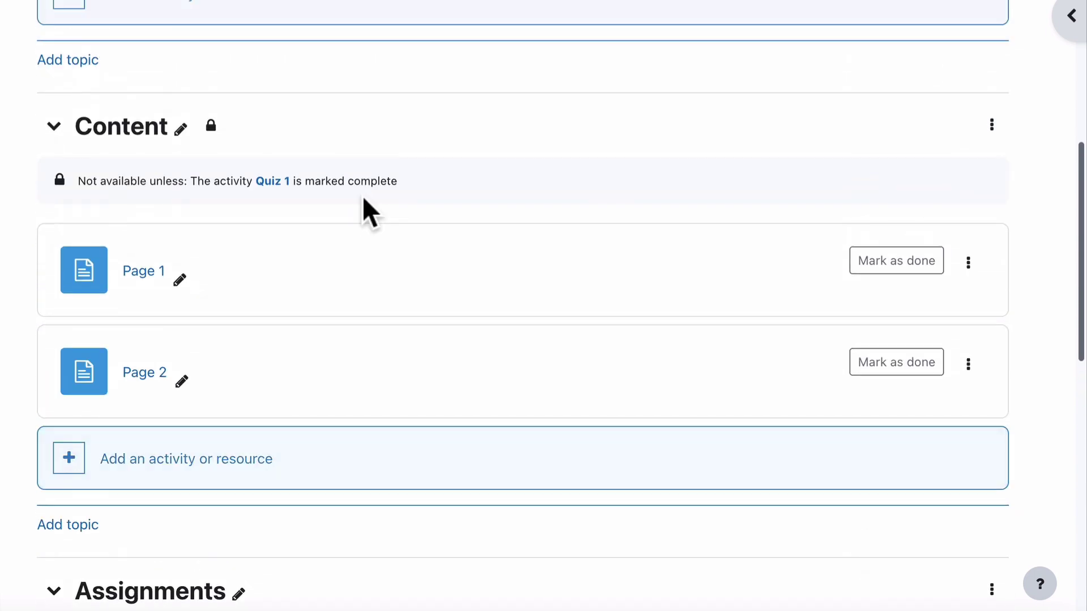
scroll(332, 487, "down", 4)
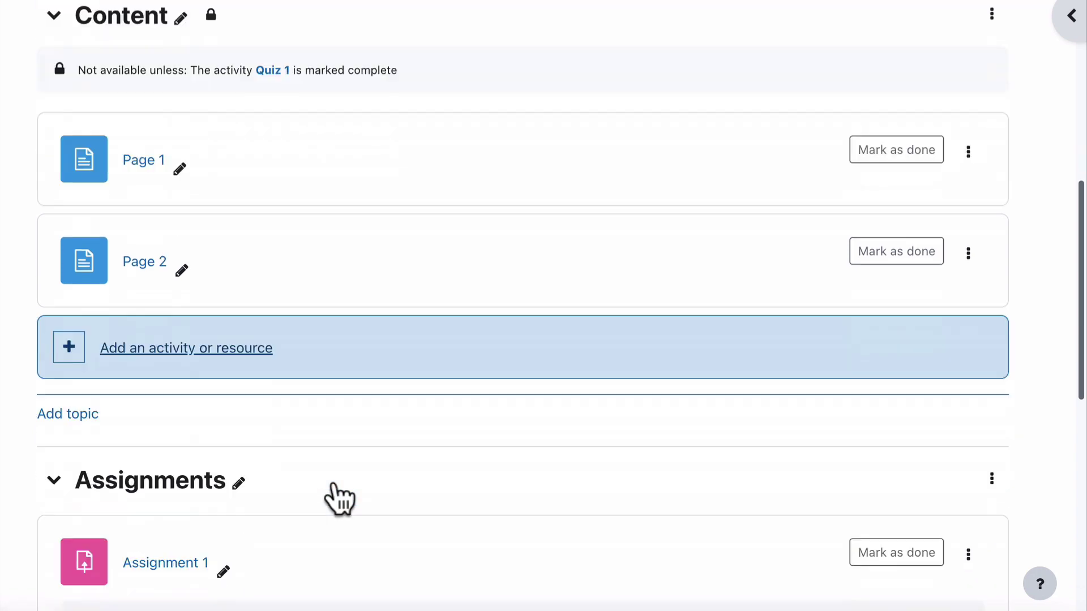
scroll(357, 433, "up", 3)
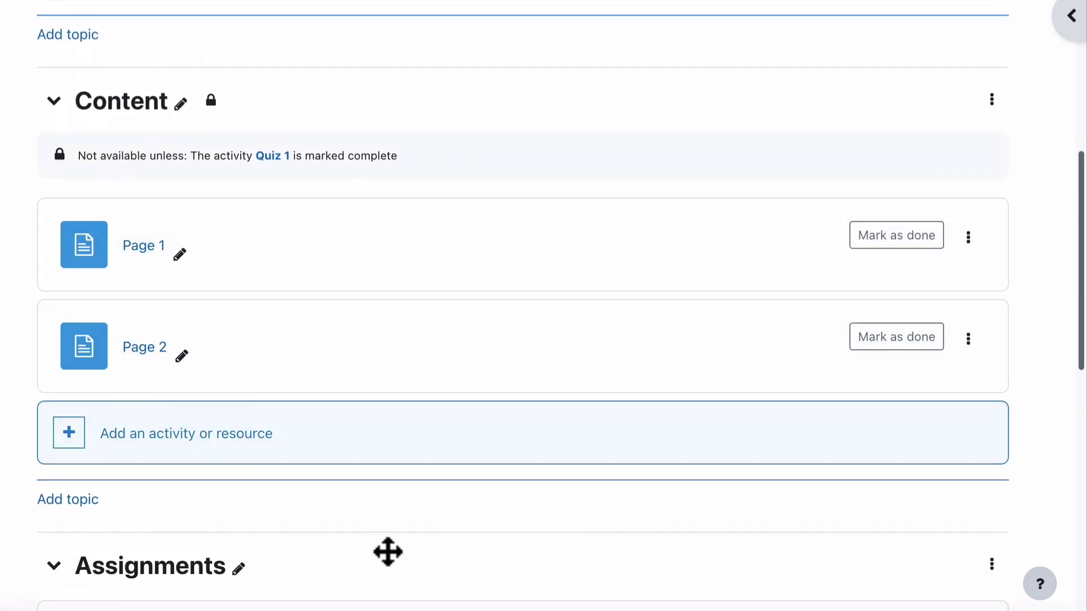
scroll(386, 554, "down", 5)
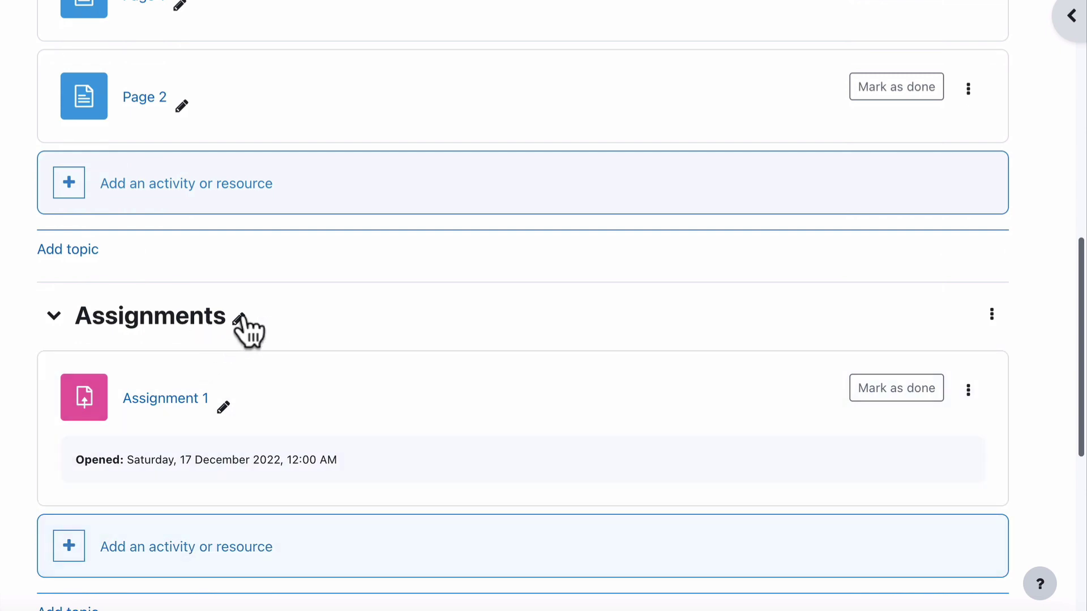
scroll(574, 333, "up", 4)
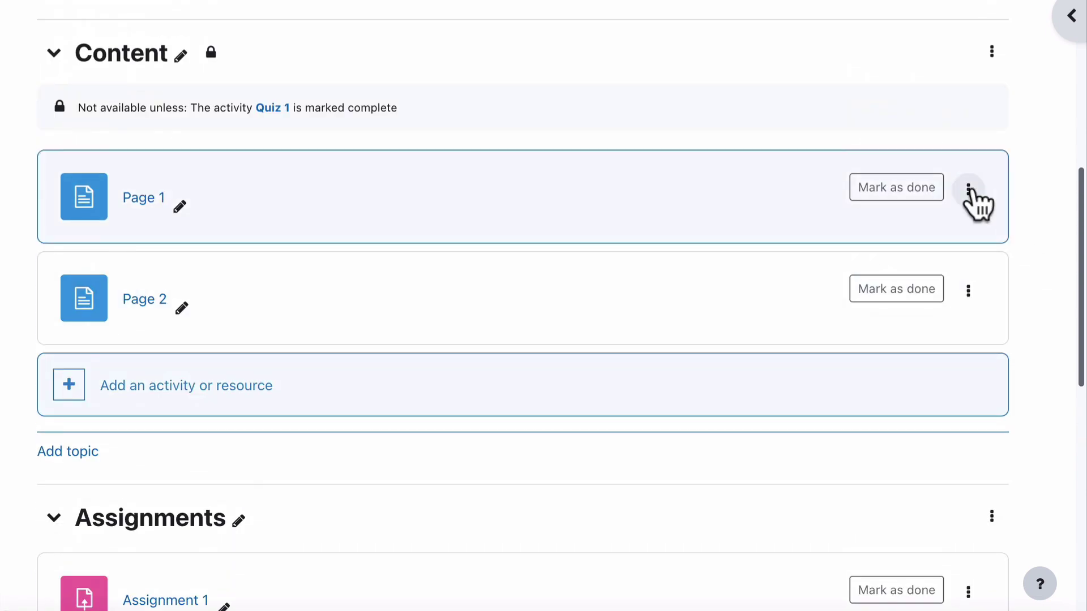
- Set Page 1 to complete when conditions are met with Require view ticked, and save to course
left_click(968, 192)
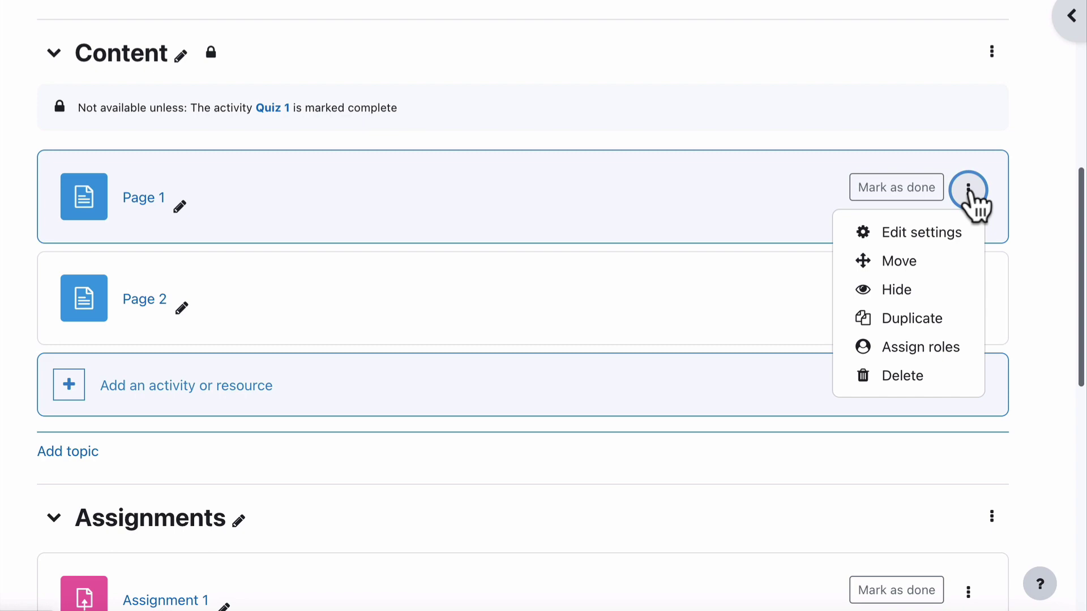
left_click(940, 232)
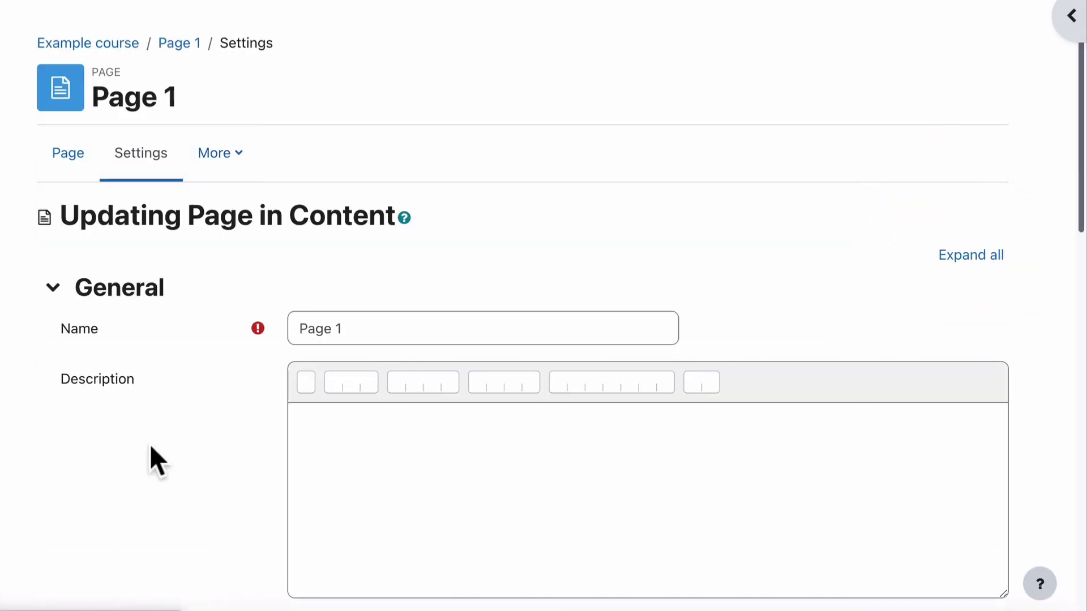
scroll(150, 444, "down", 5)
scroll(149, 444, "down", 10)
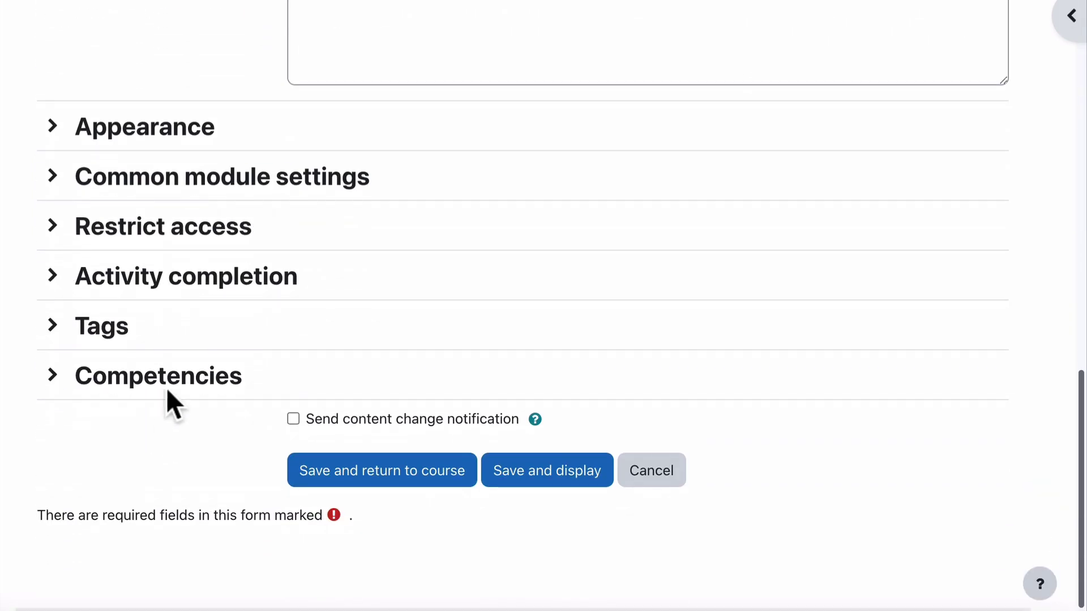
left_click(182, 280)
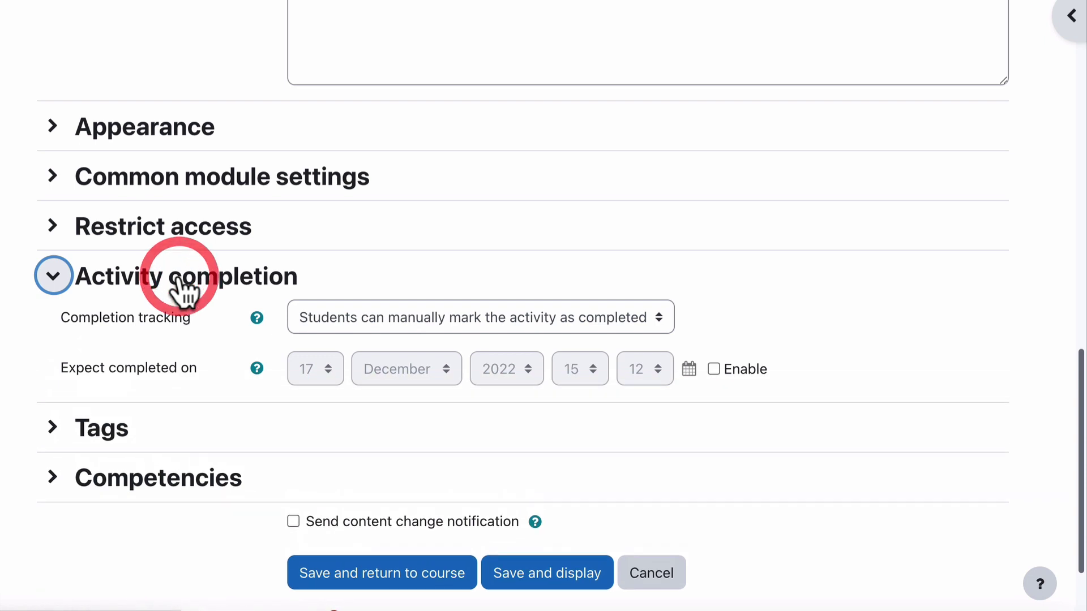
left_click(358, 315)
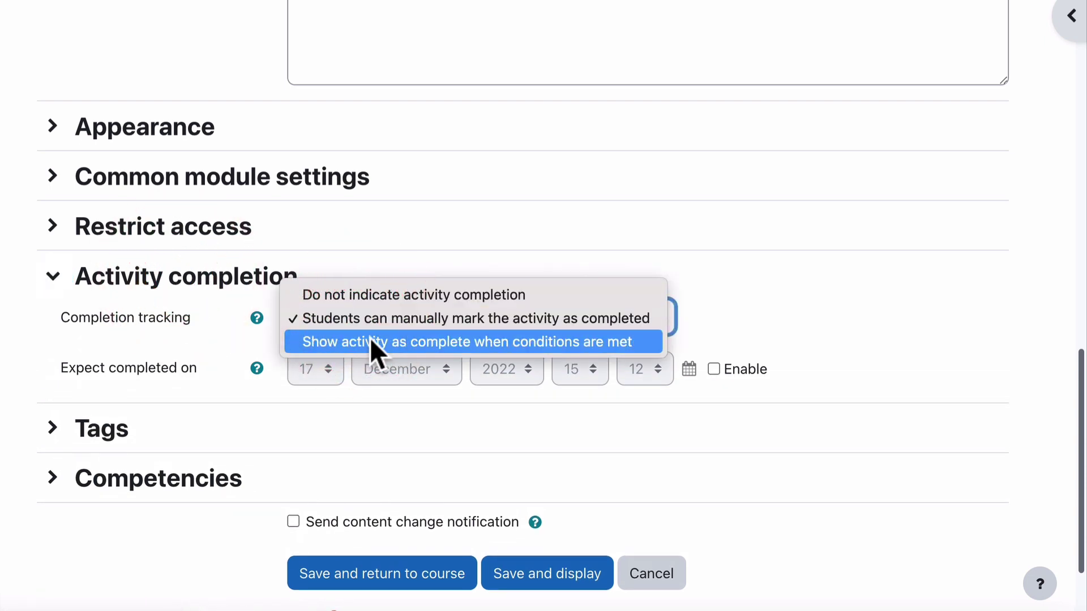
left_click(451, 342)
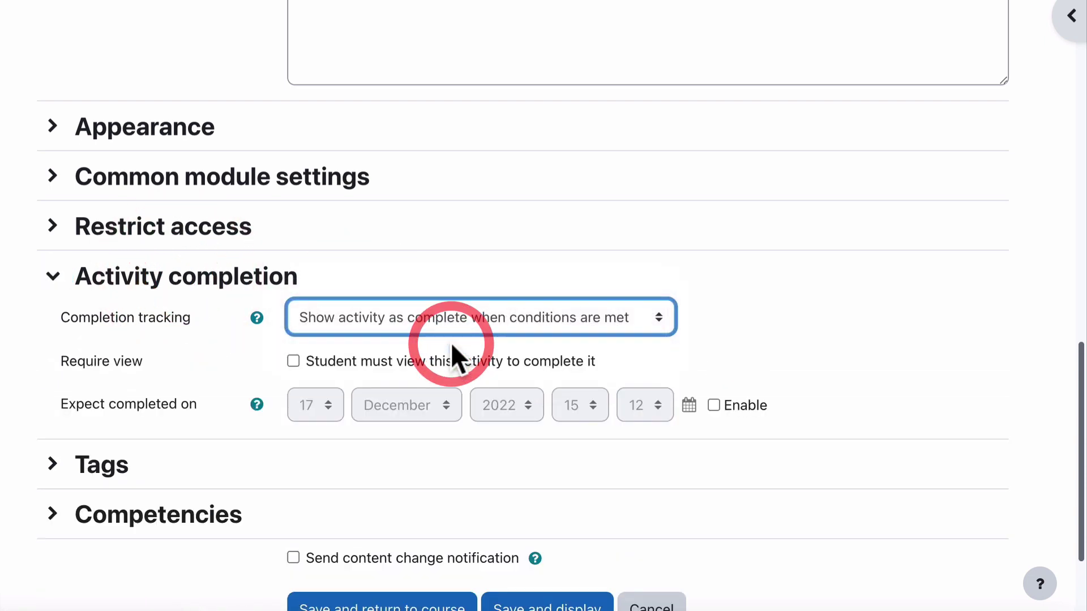
left_click(293, 361)
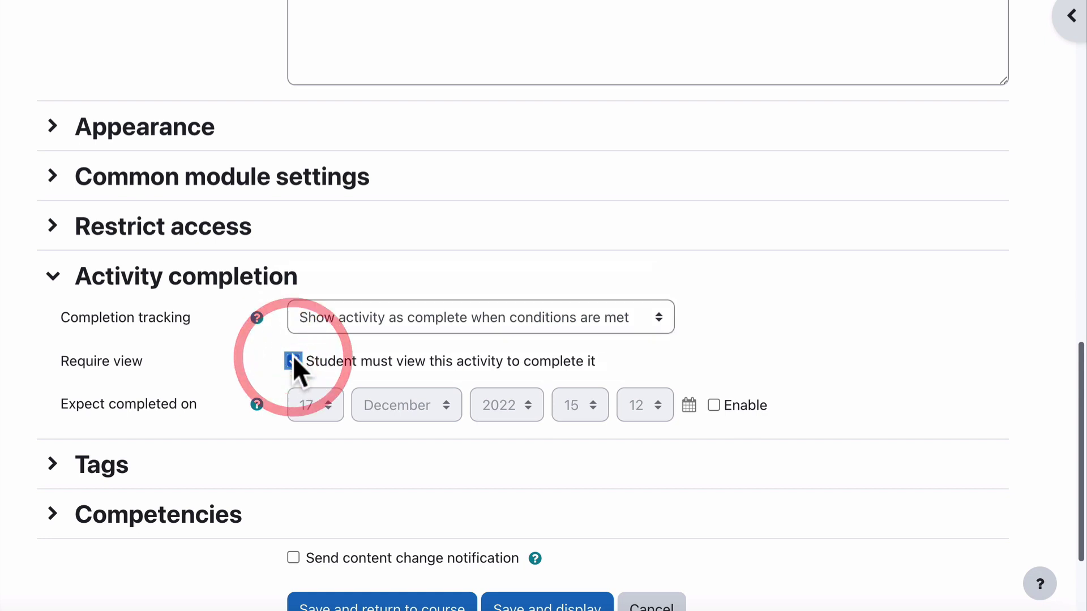
scroll(452, 468, "down", 2)
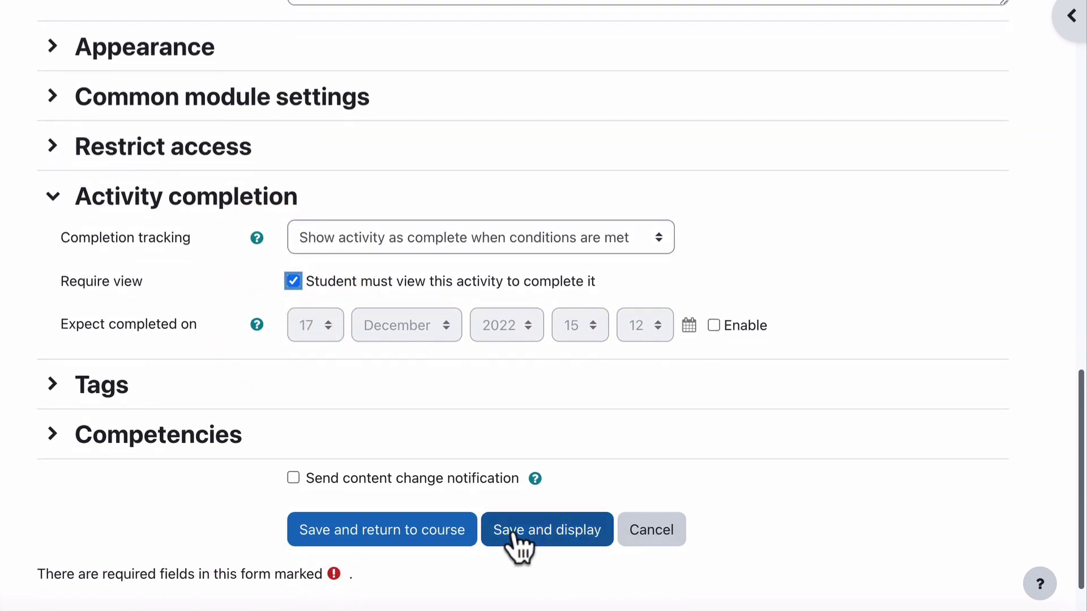
left_click(433, 538)
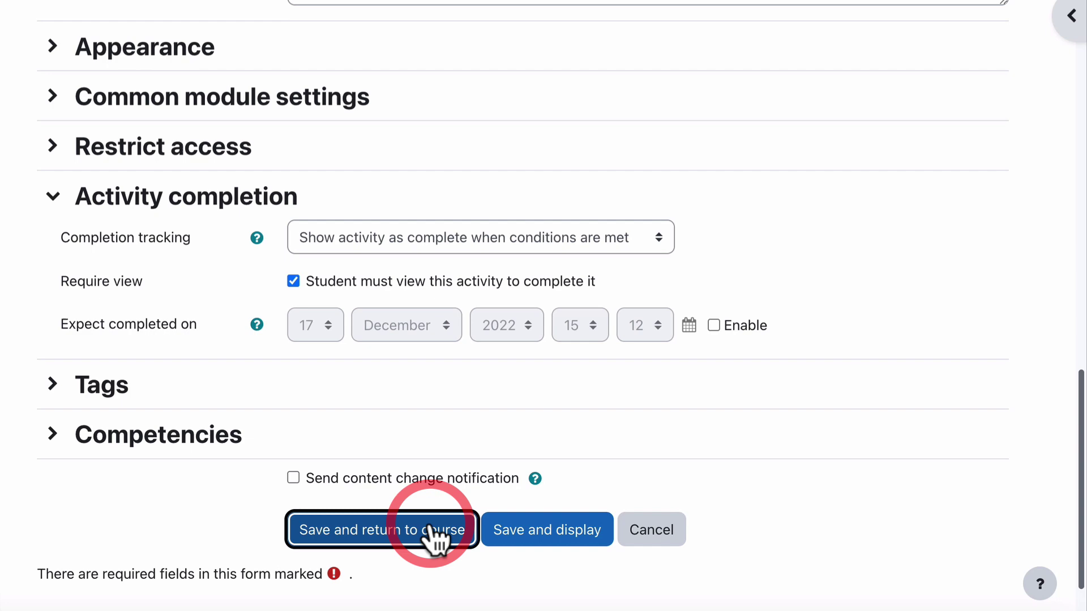
- Give Page 2 conditions-met completion with Require view, save and display it, then return to the course
left_click(968, 317)
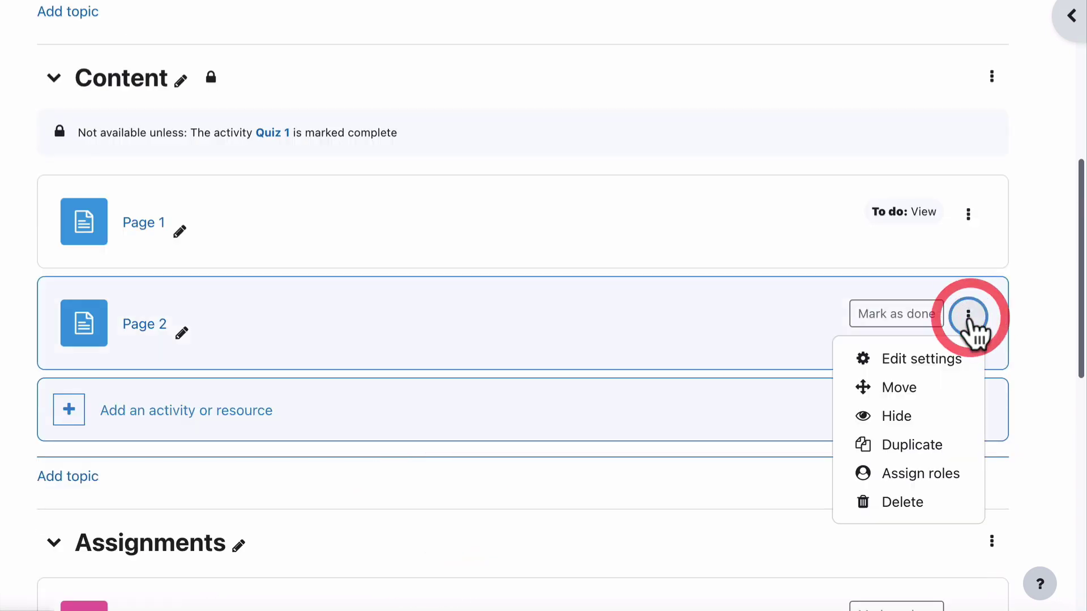
left_click(939, 362)
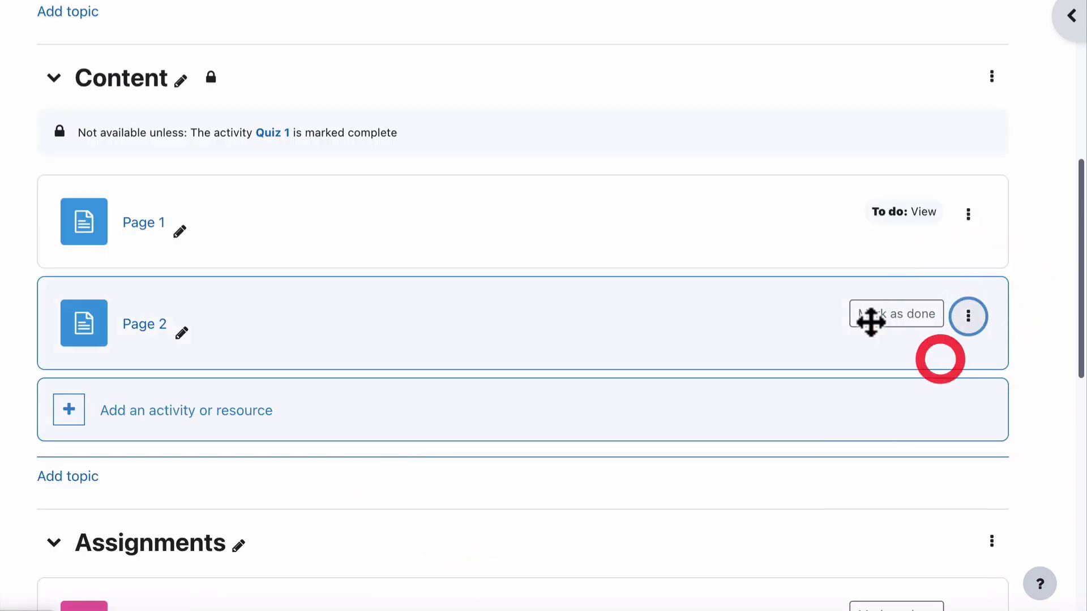
scroll(138, 425, "down", 5)
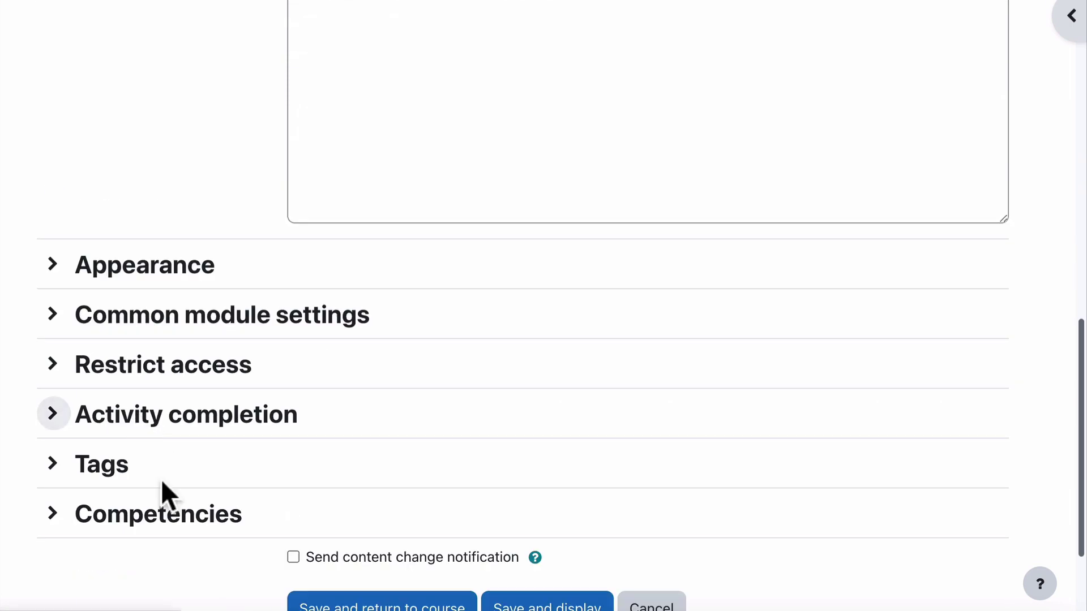
left_click(180, 415)
left_click(414, 456)
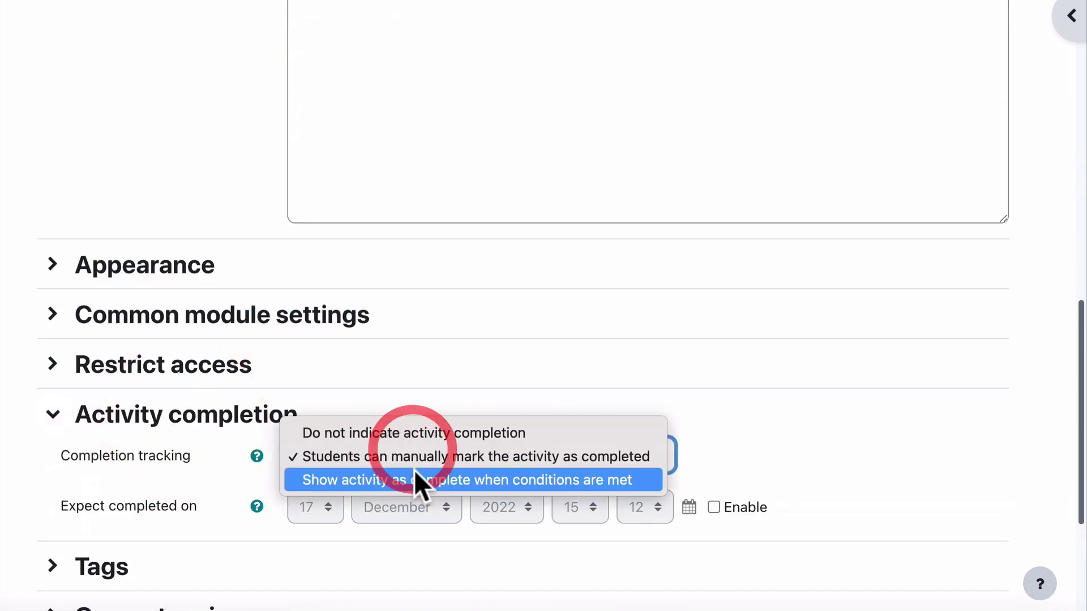
left_click(414, 473)
left_click(293, 499)
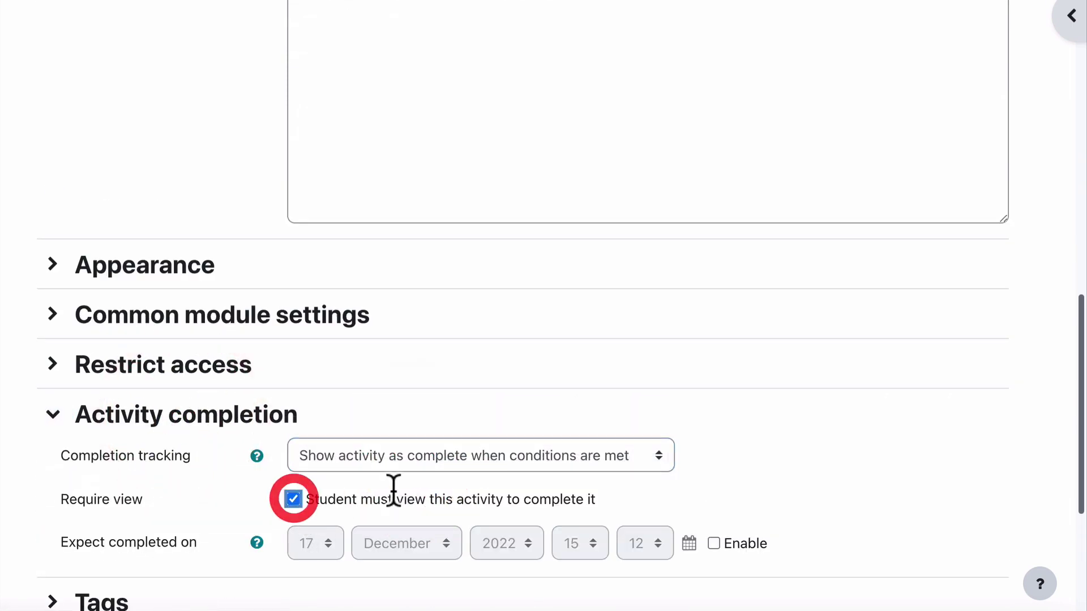
scroll(393, 490, "down", 6)
left_click(498, 423)
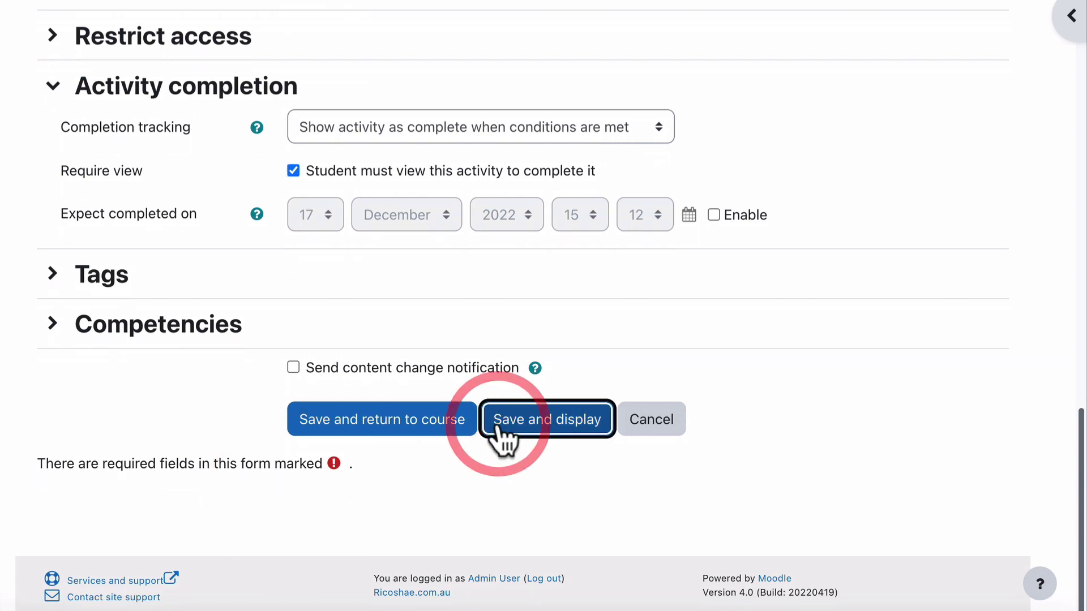
left_click(122, 45)
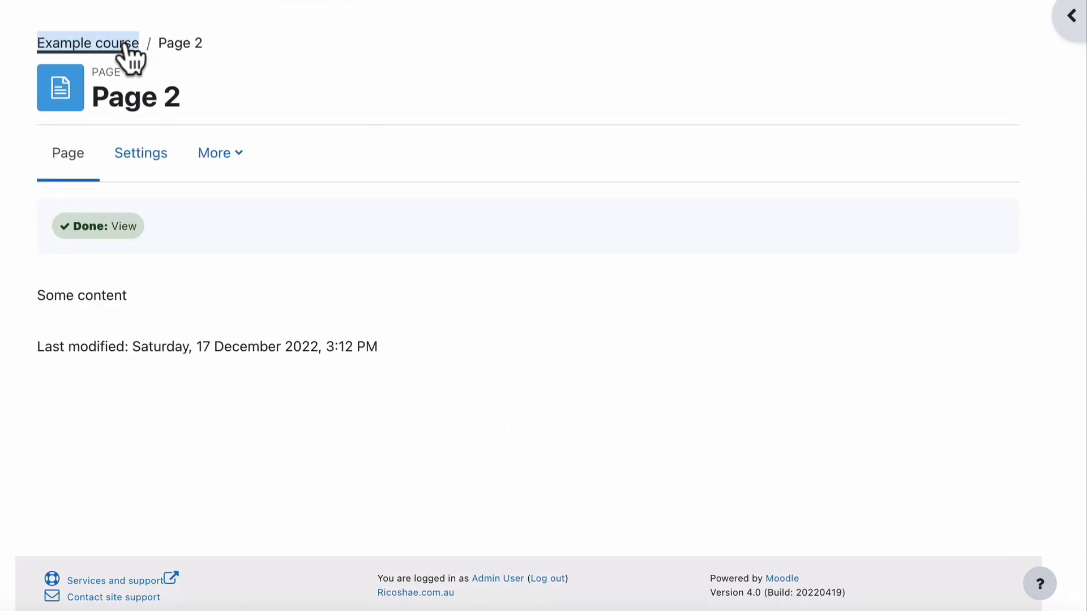
scroll(549, 249, "down", 10)
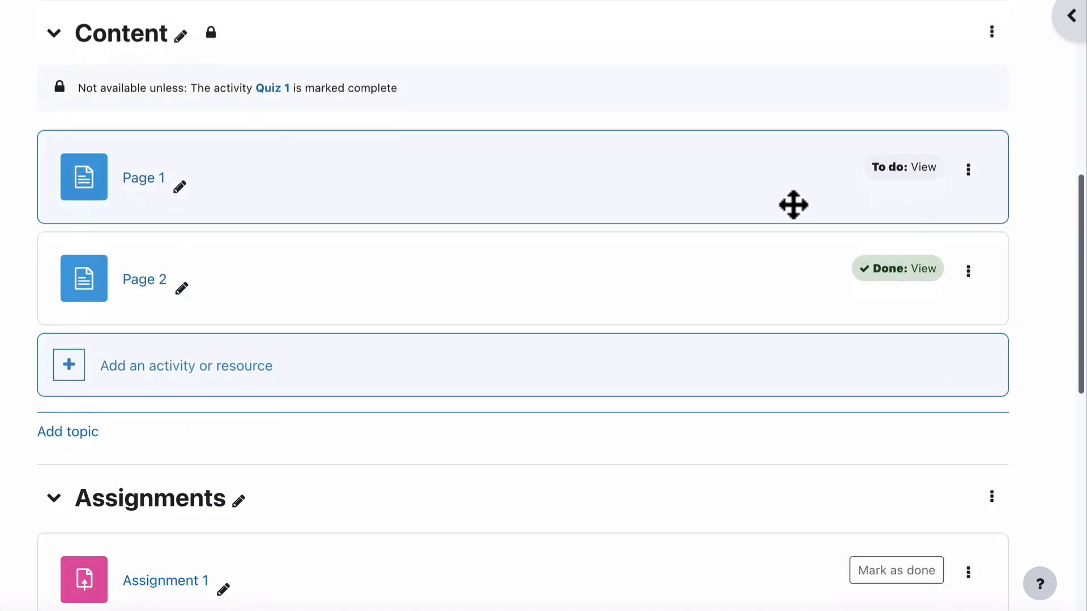
scroll(510, 274, "down", 2)
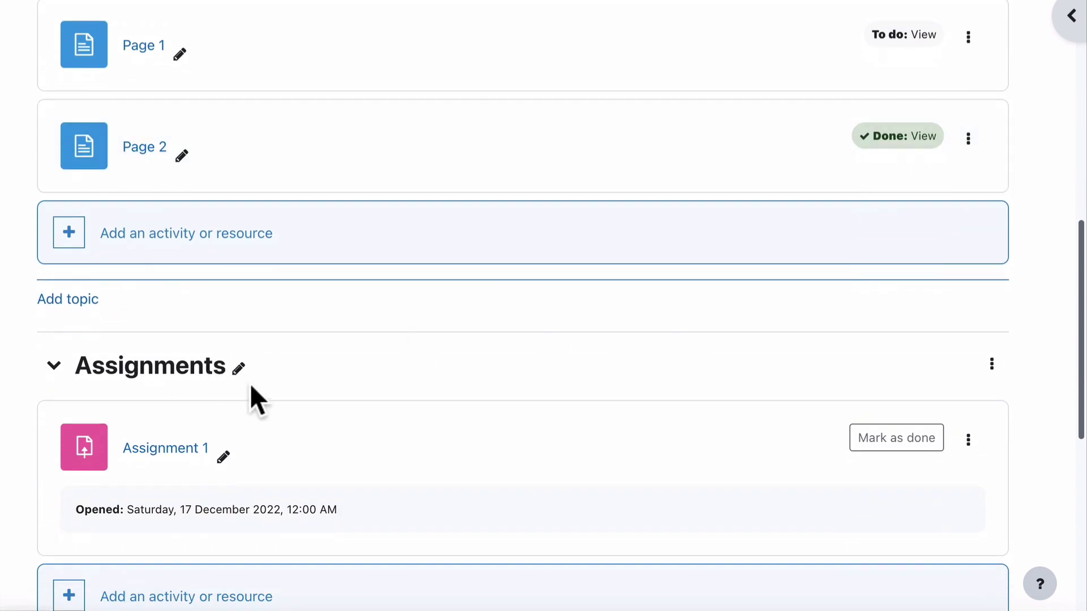
scroll(328, 396, "down", 2)
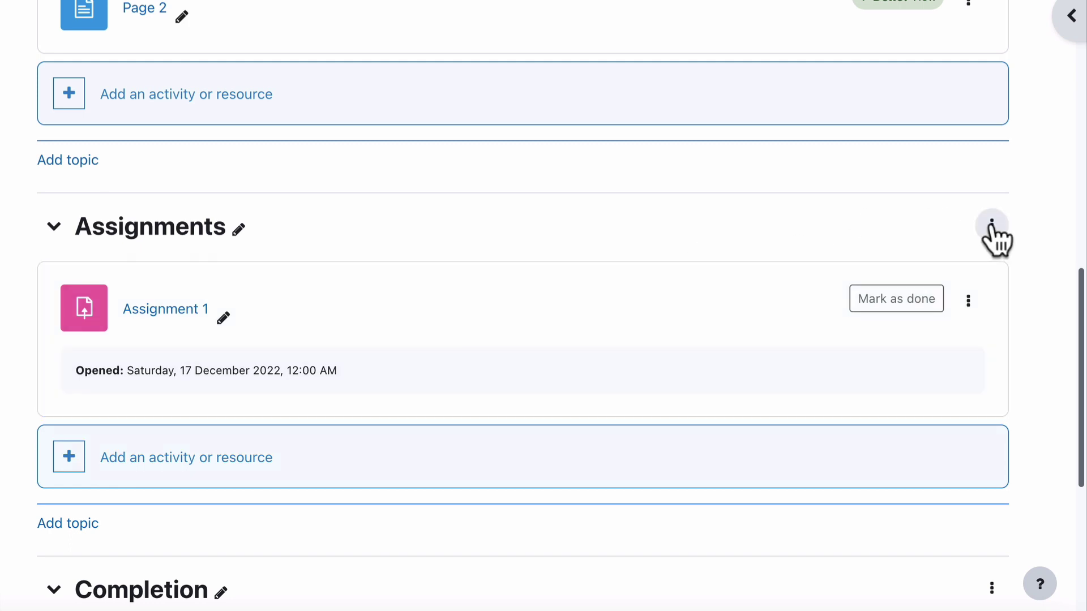
left_click(992, 227)
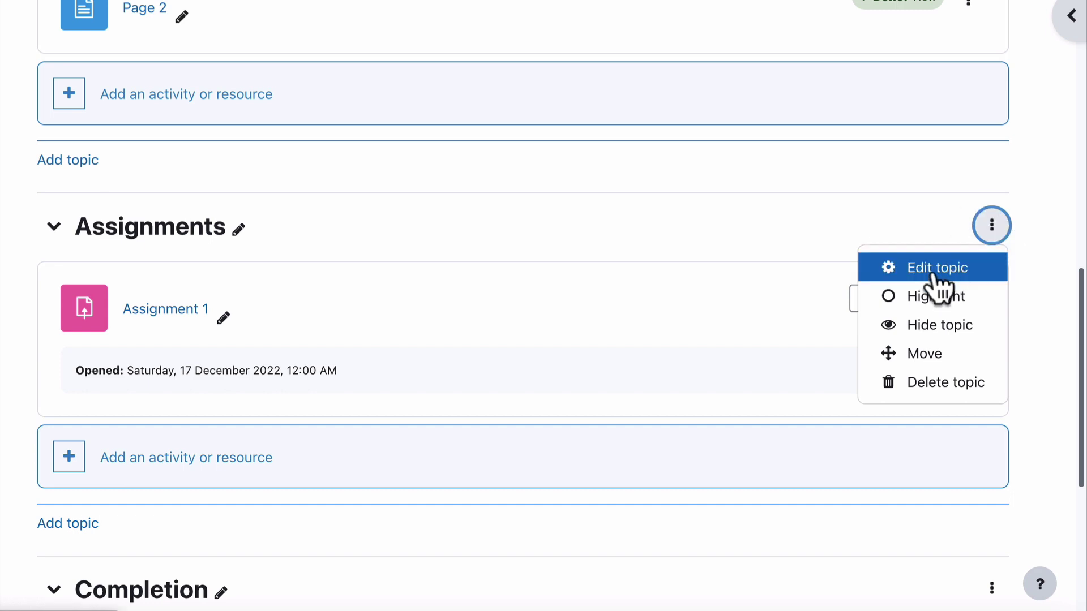
left_click(494, 243)
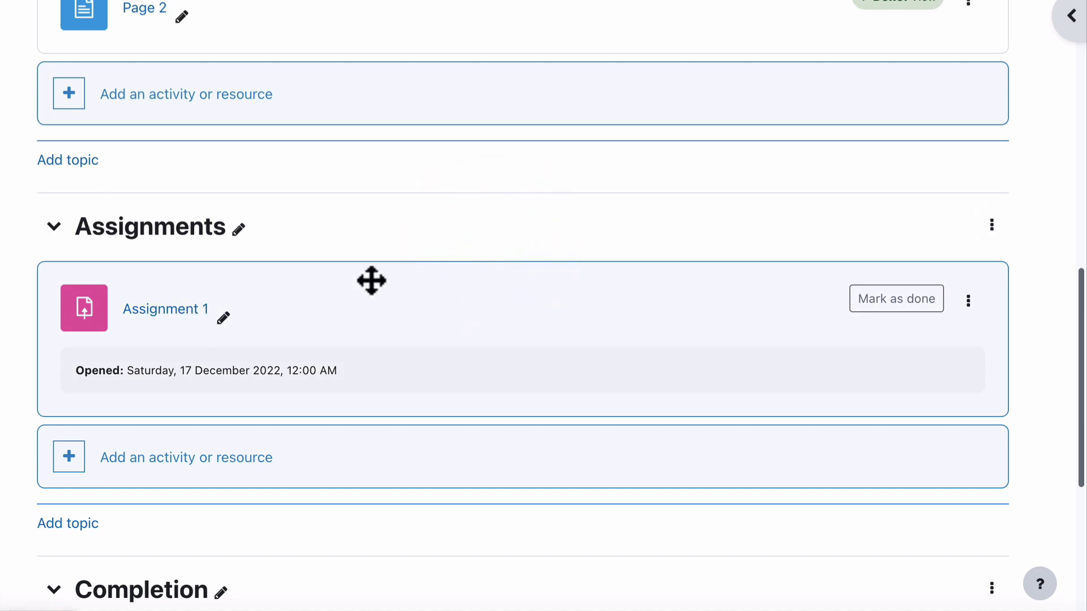
- In the Assignments topic's settings, add an activity completion restriction requiring Page 1
left_click(992, 227)
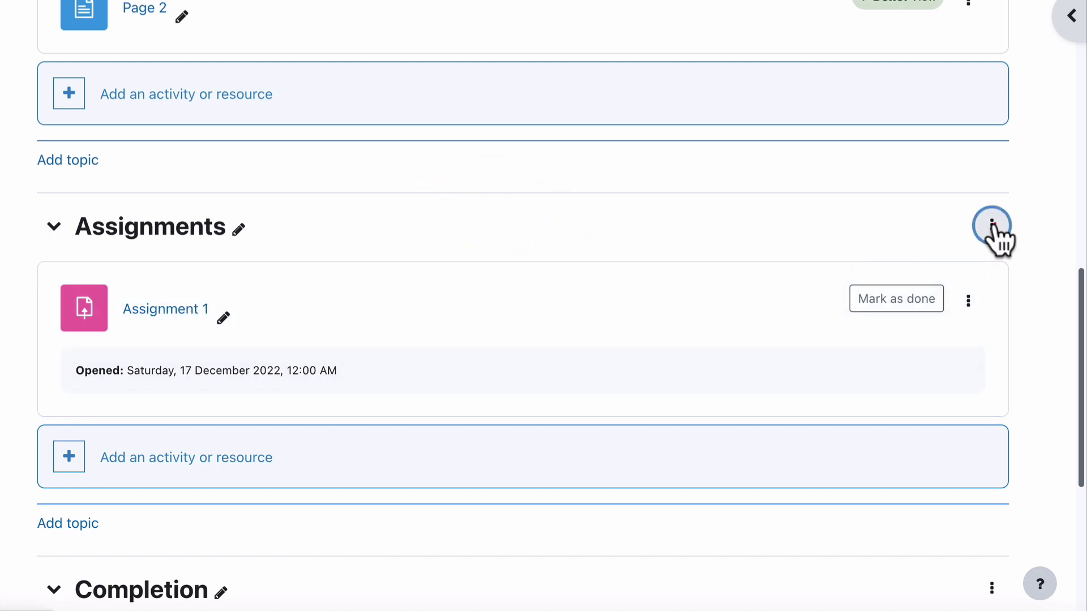
left_click(953, 270)
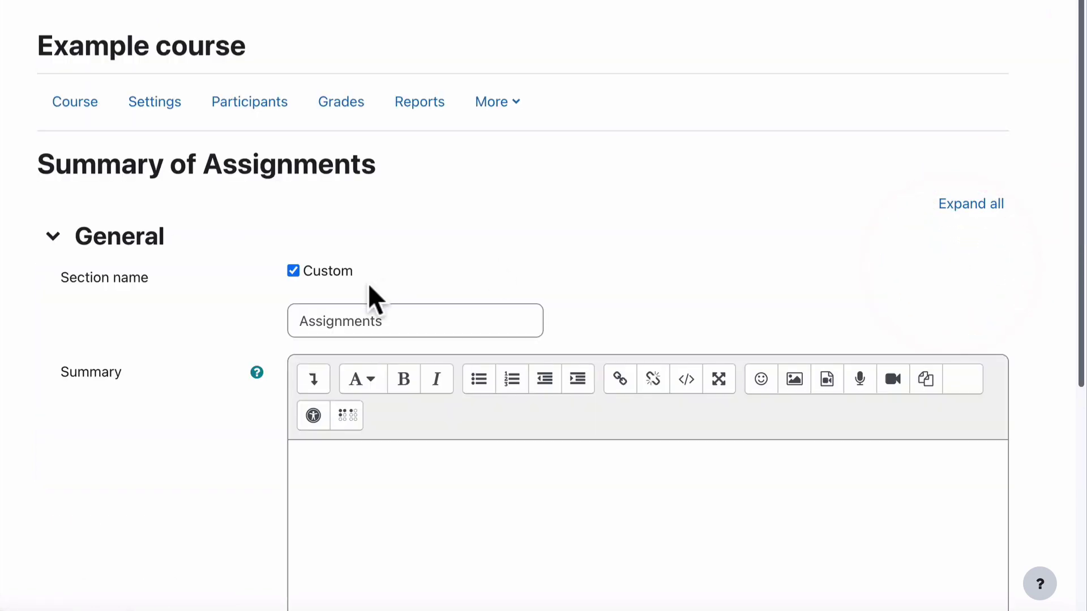
scroll(119, 371, "down", 4)
scroll(118, 367, "down", 3)
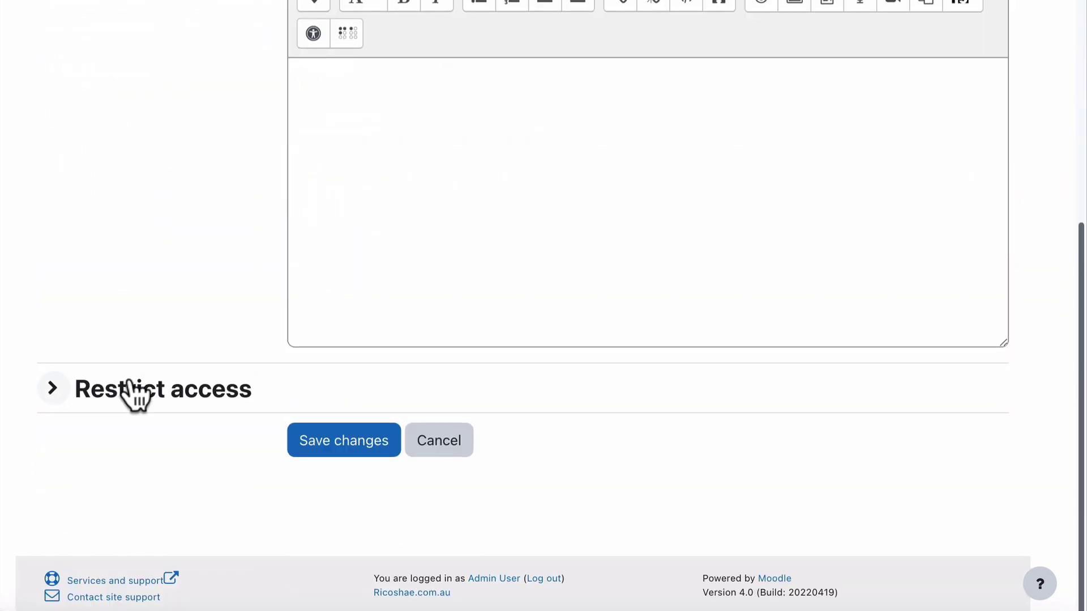
left_click(123, 385)
left_click(365, 487)
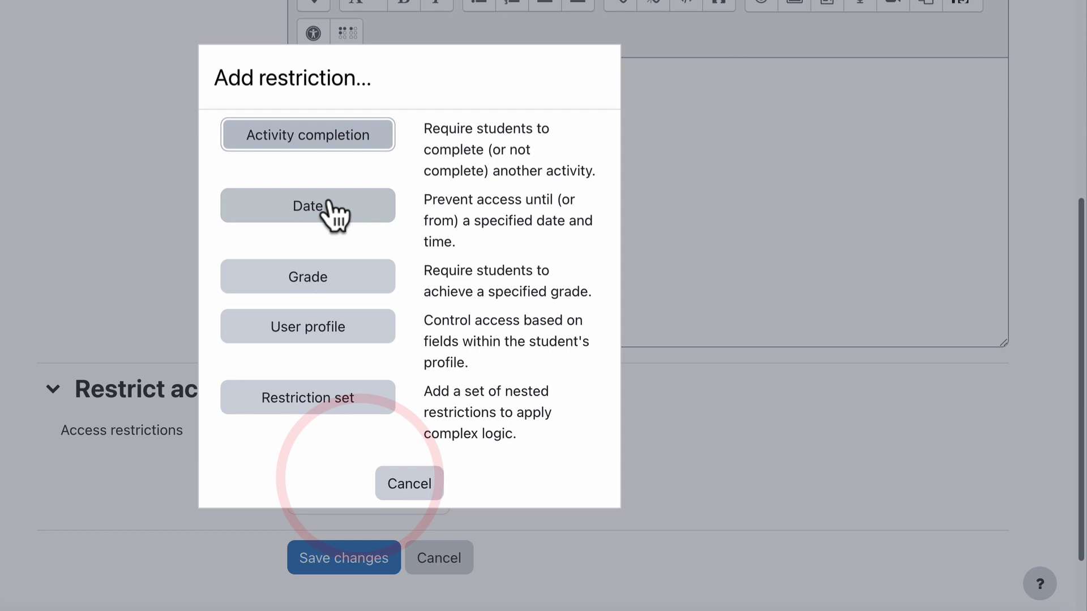
left_click(329, 139)
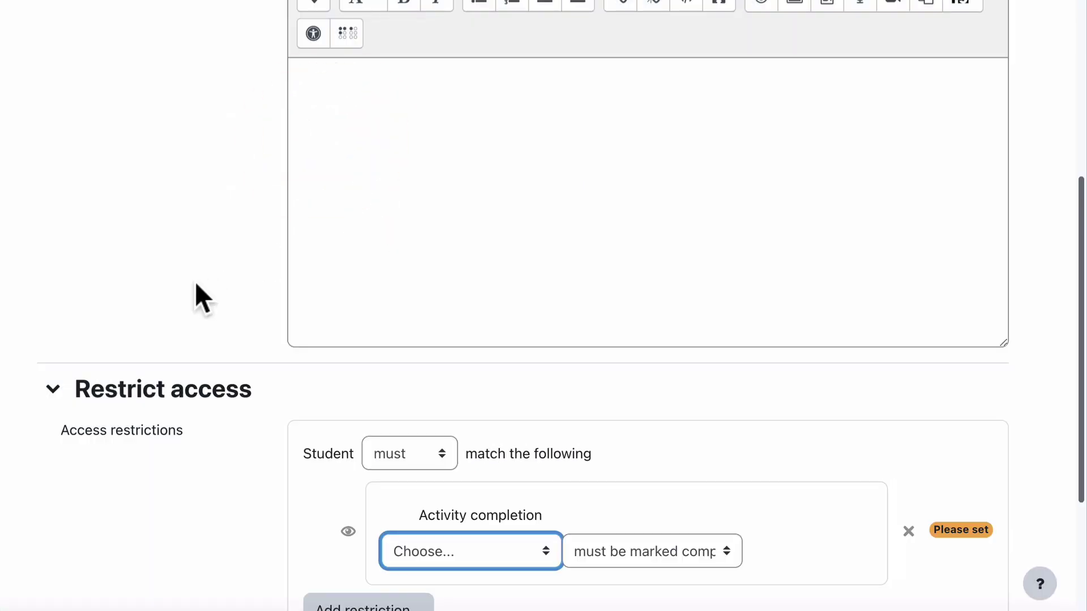
scroll(195, 283, "down", 4)
left_click(508, 301)
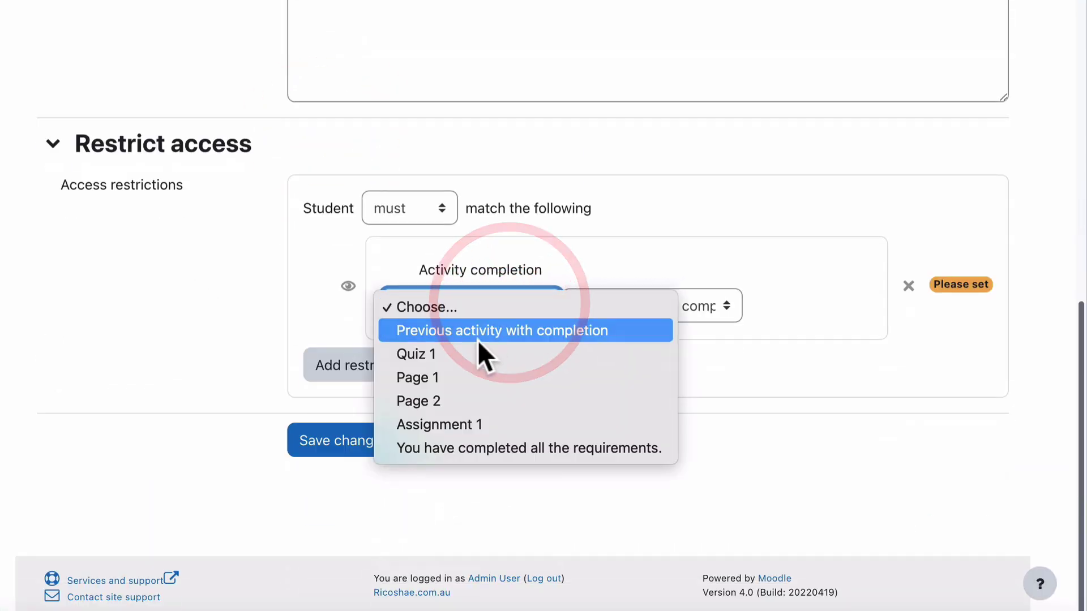
left_click(462, 371)
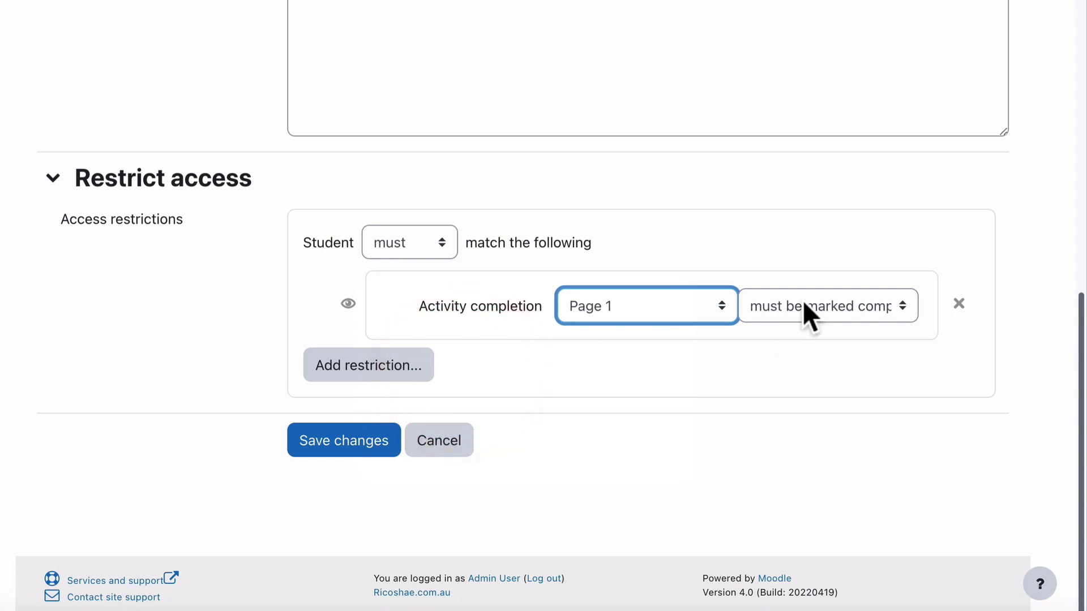
- Add a second activity completion condition requiring Page 2 to be marked complete
left_click(368, 369)
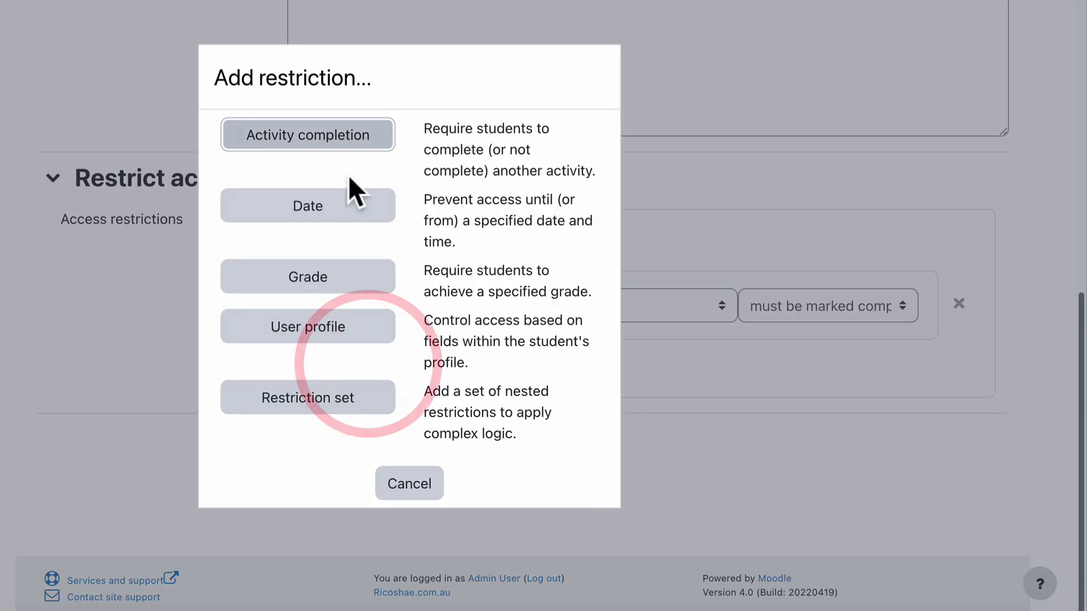
left_click(349, 140)
left_click(437, 438)
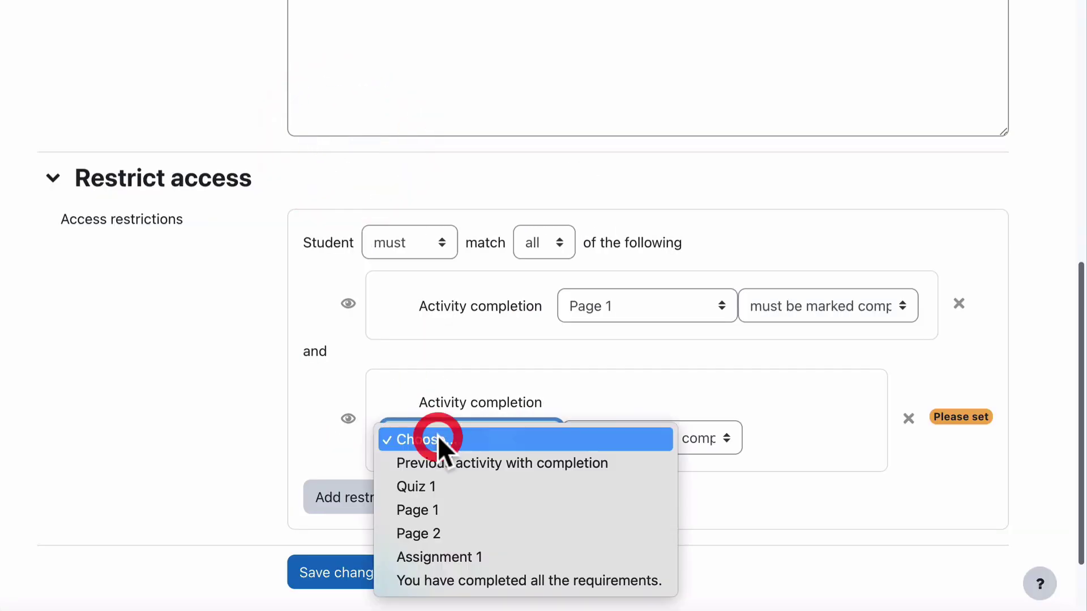
left_click(436, 533)
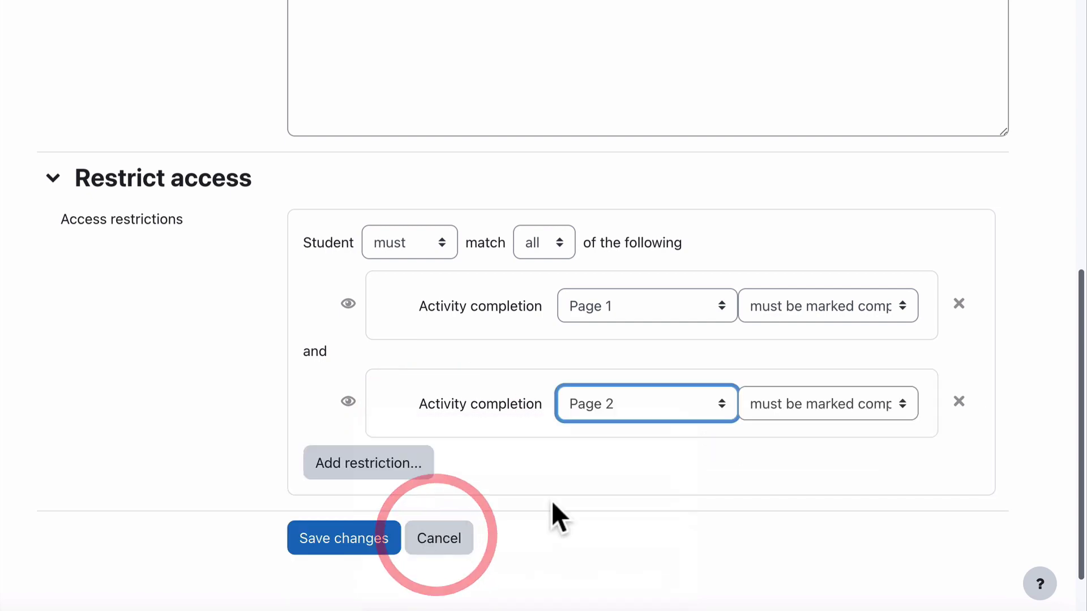
left_click(369, 538)
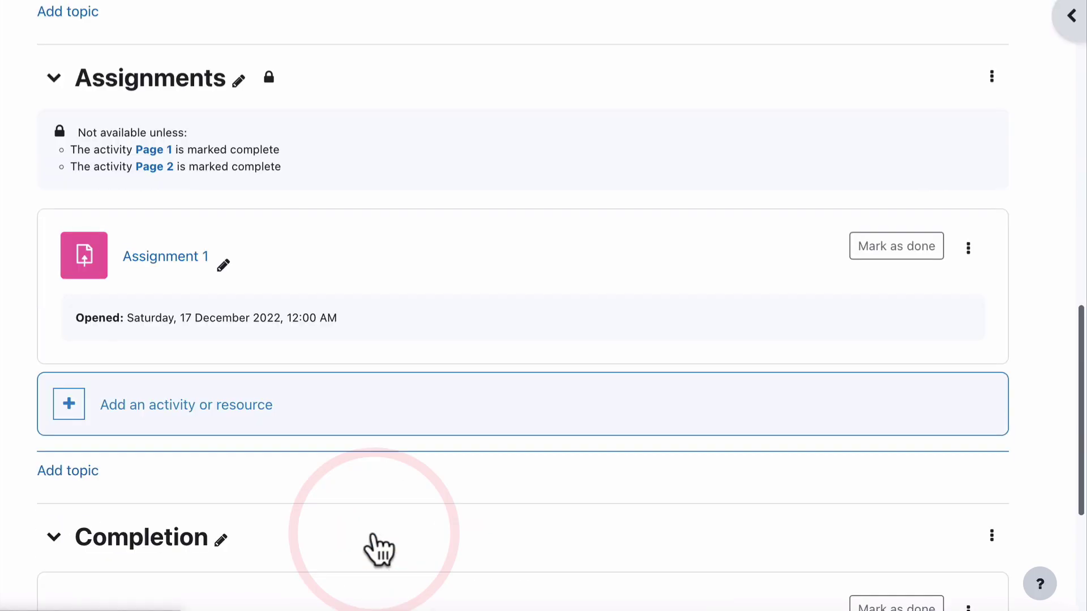
scroll(378, 549, "down", 5)
scroll(379, 550, "down", 1)
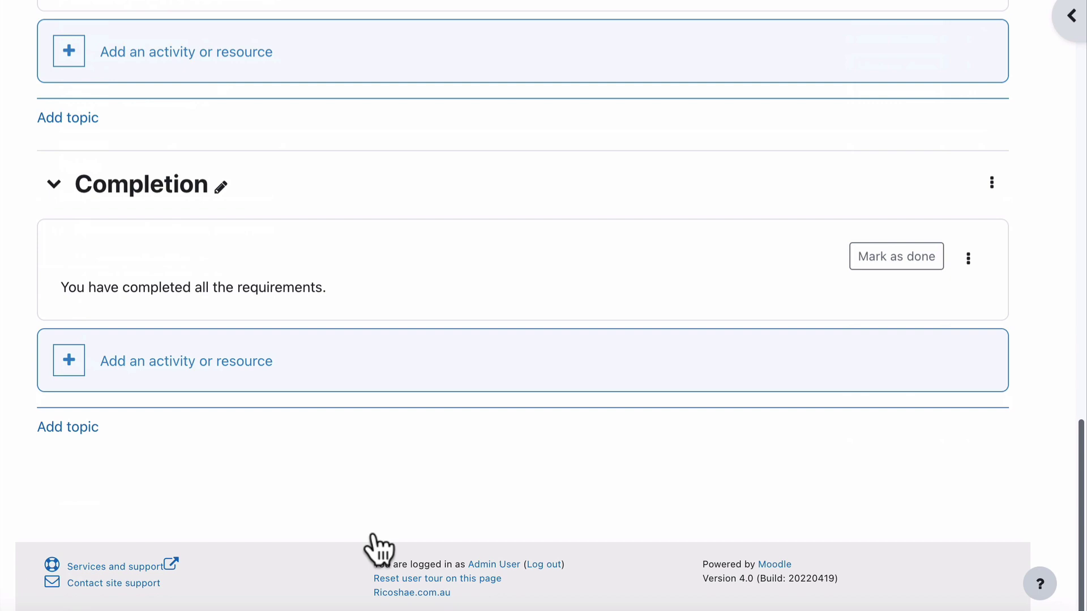
scroll(378, 549, "up", 6)
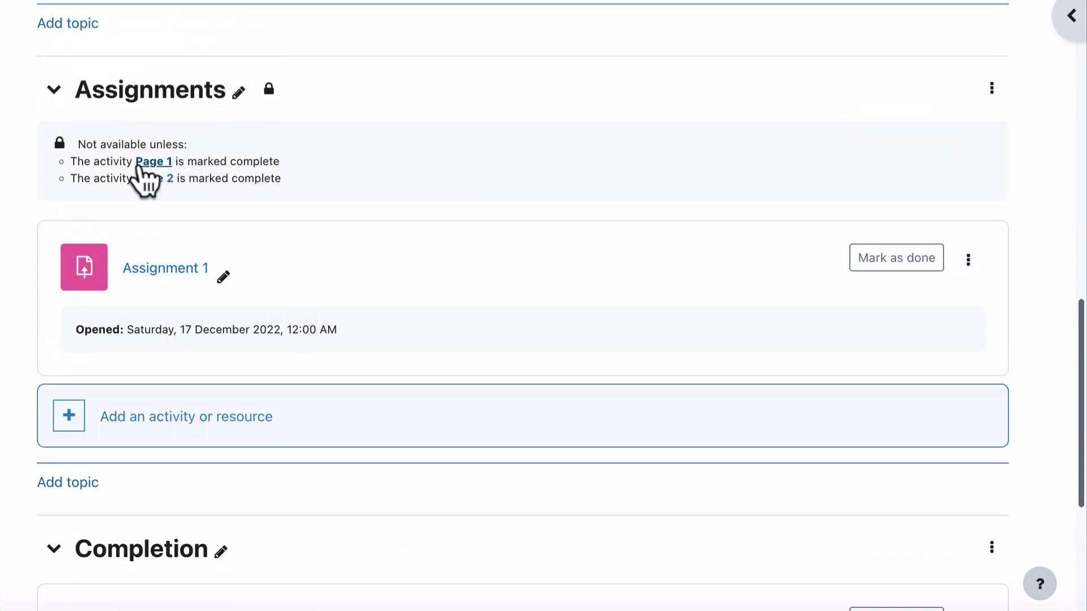
scroll(379, 223, "up", 7)
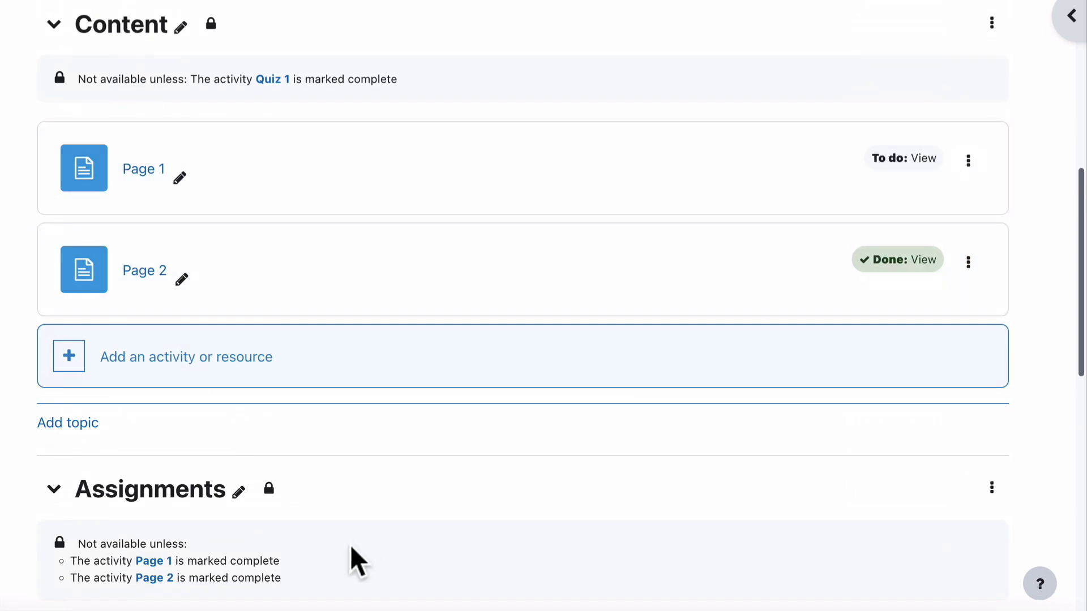
scroll(355, 558, "down", 7)
scroll(355, 563, "down", 2)
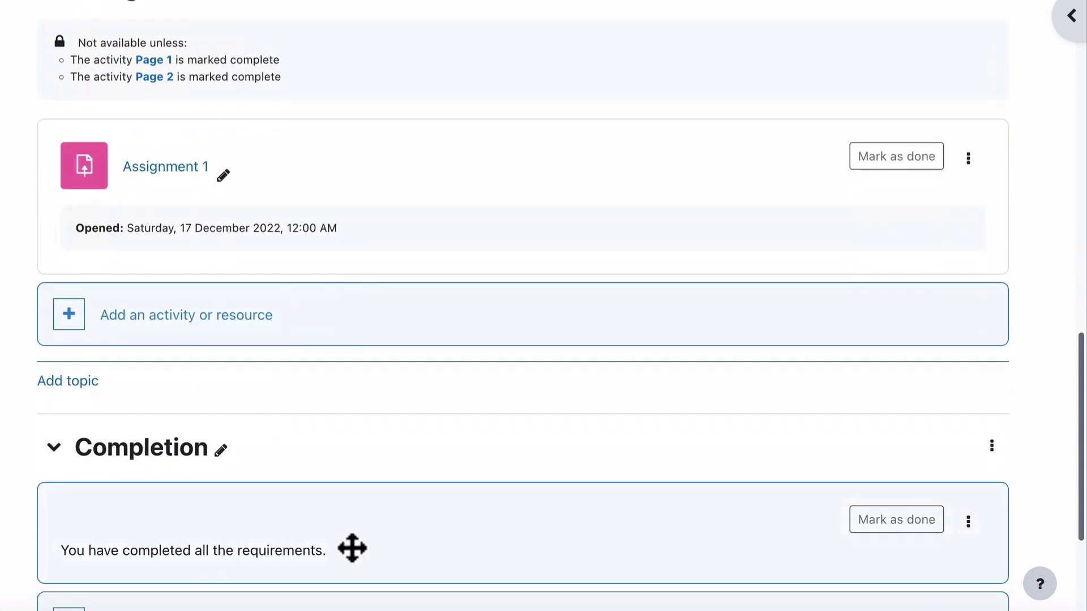
scroll(352, 548, "down", 2)
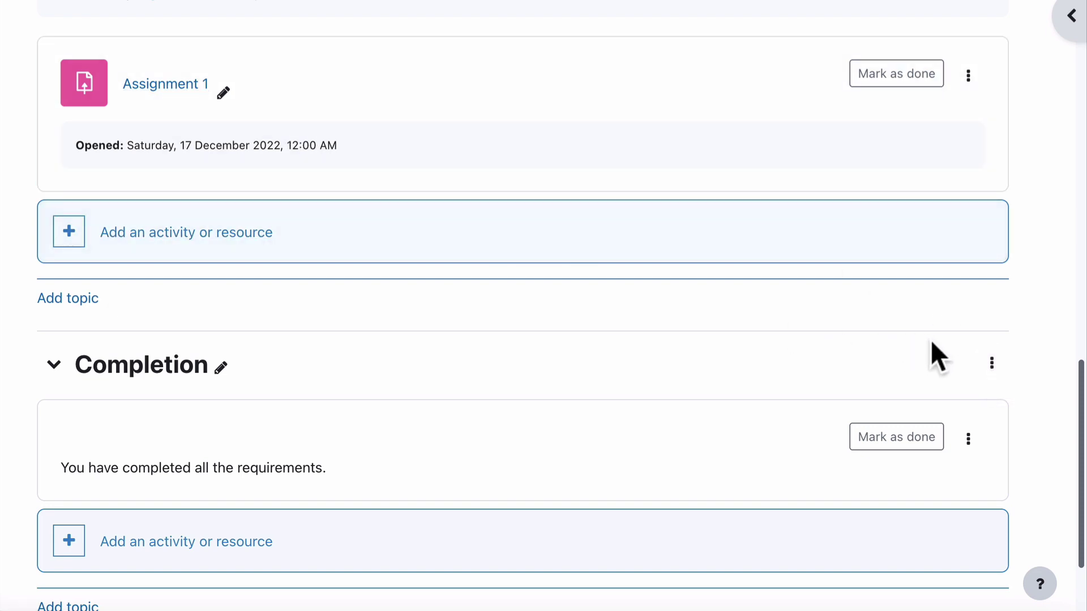
- Open the Completion topic's settings and expand its Restrict access section
left_click(991, 363)
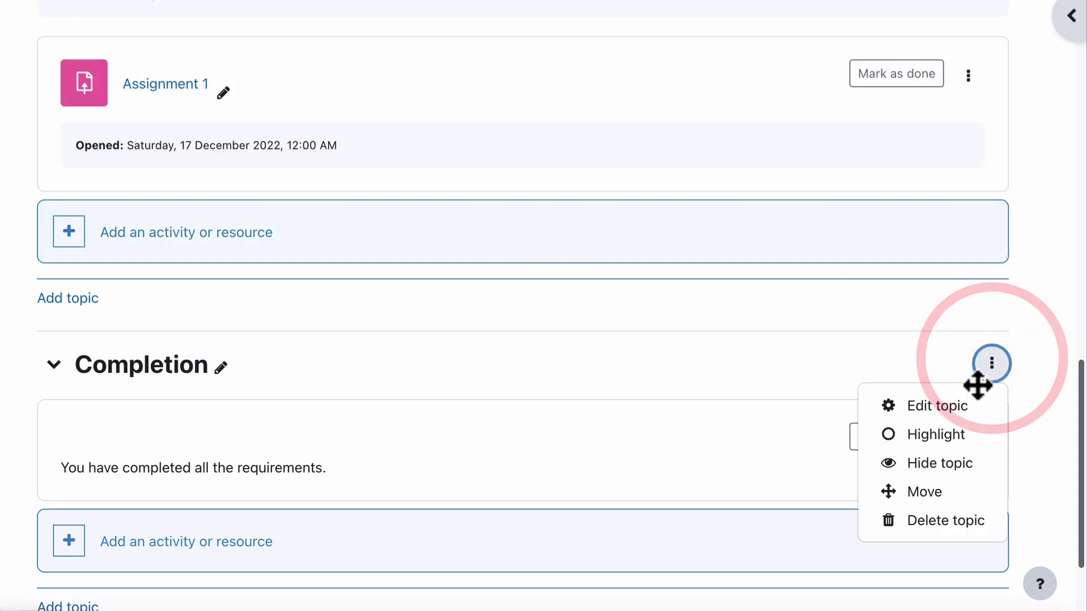
left_click(1051, 318)
left_click(992, 365)
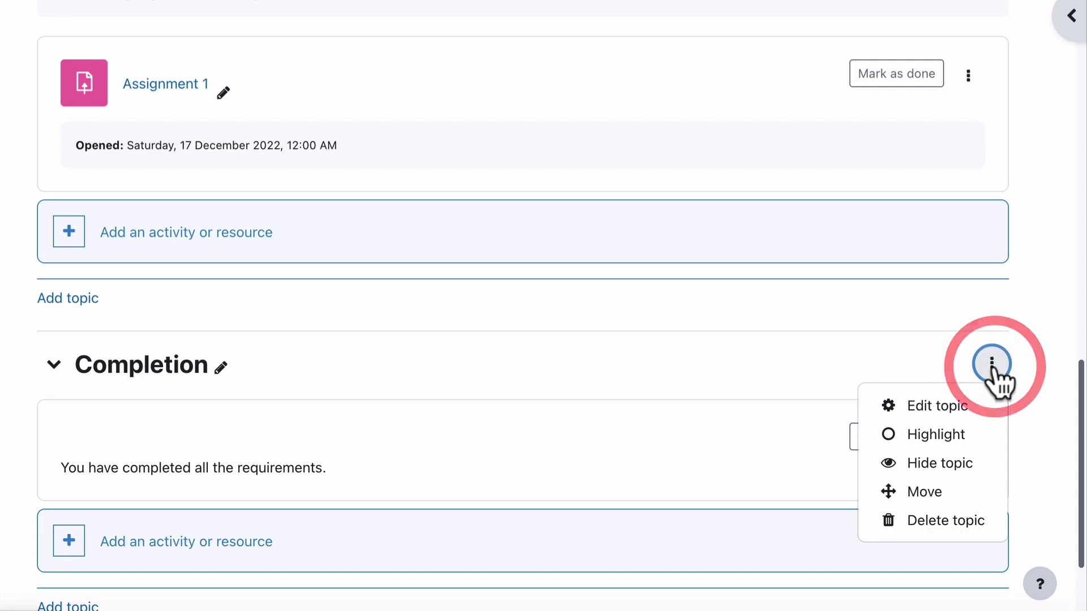
left_click(954, 410)
scroll(199, 437, "down", 10)
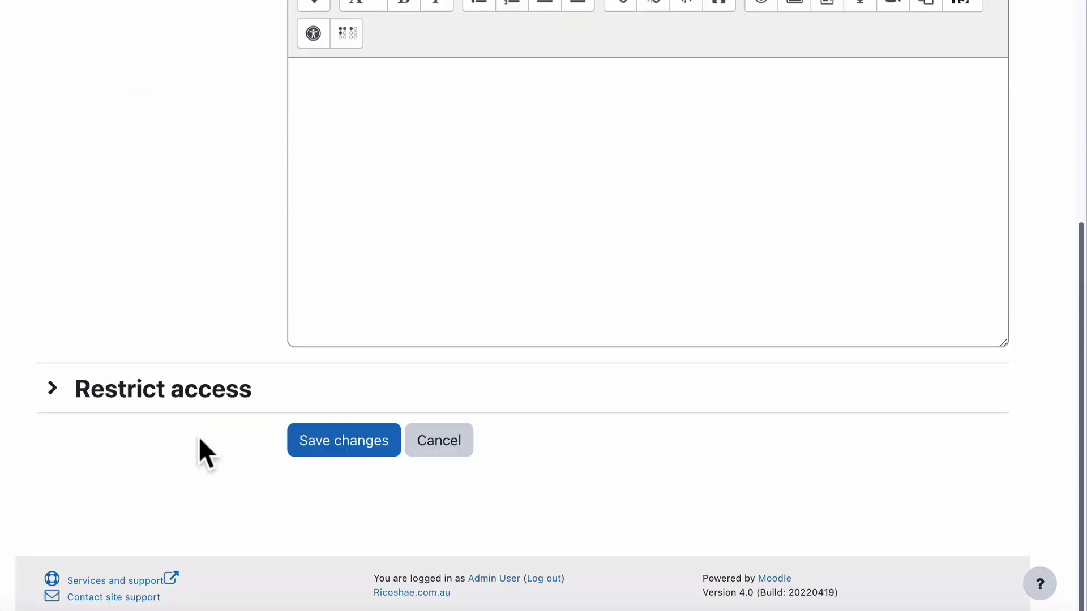
left_click(177, 394)
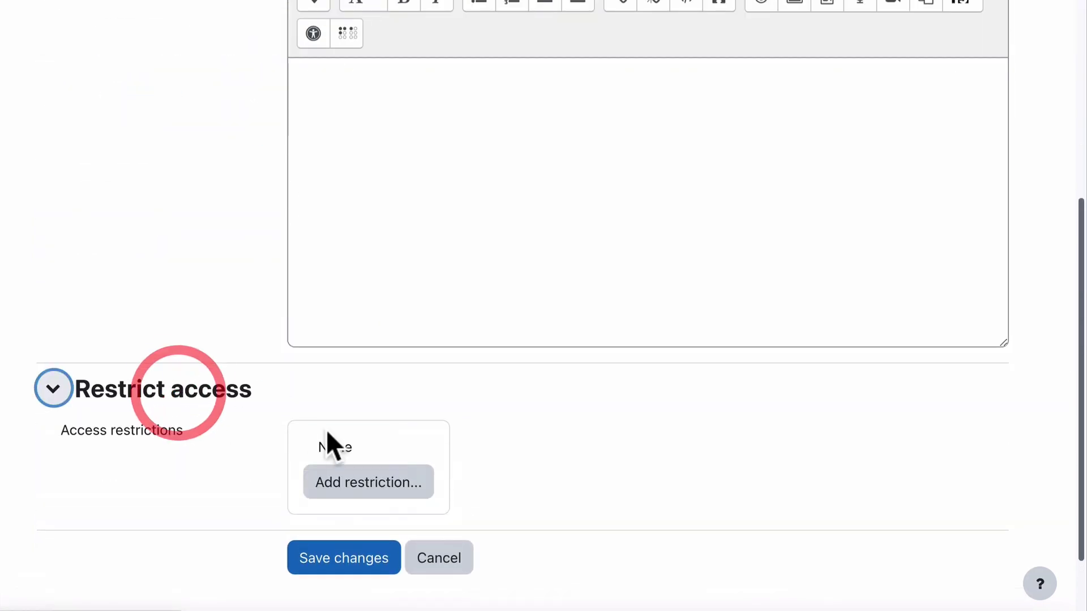
- Add an activity completion restriction requiring Assignment 1 to be marked complete, and save
left_click(340, 484)
left_click(323, 136)
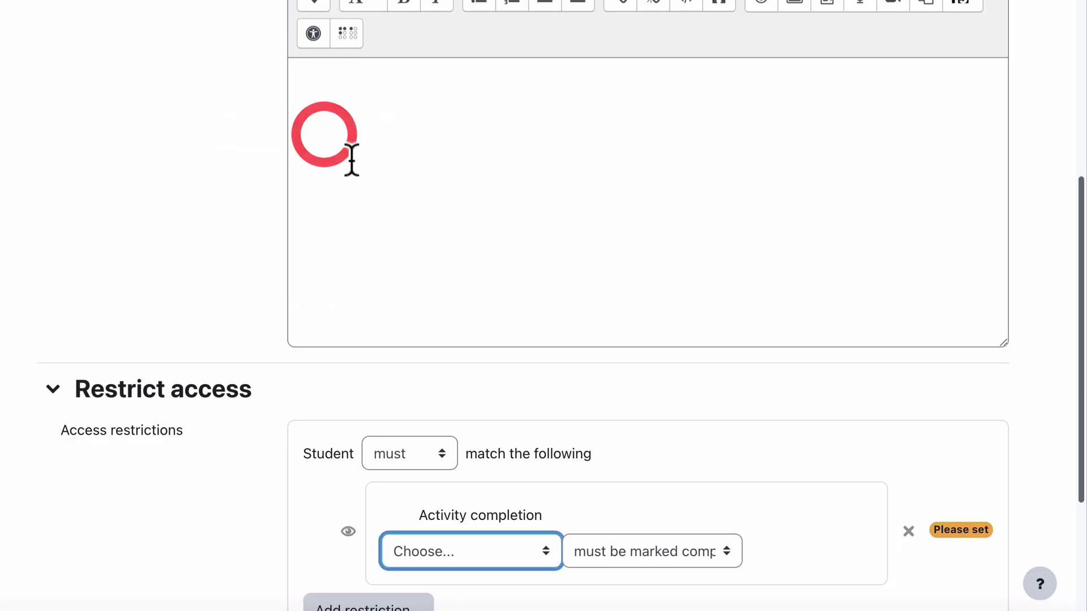
left_click(617, 552)
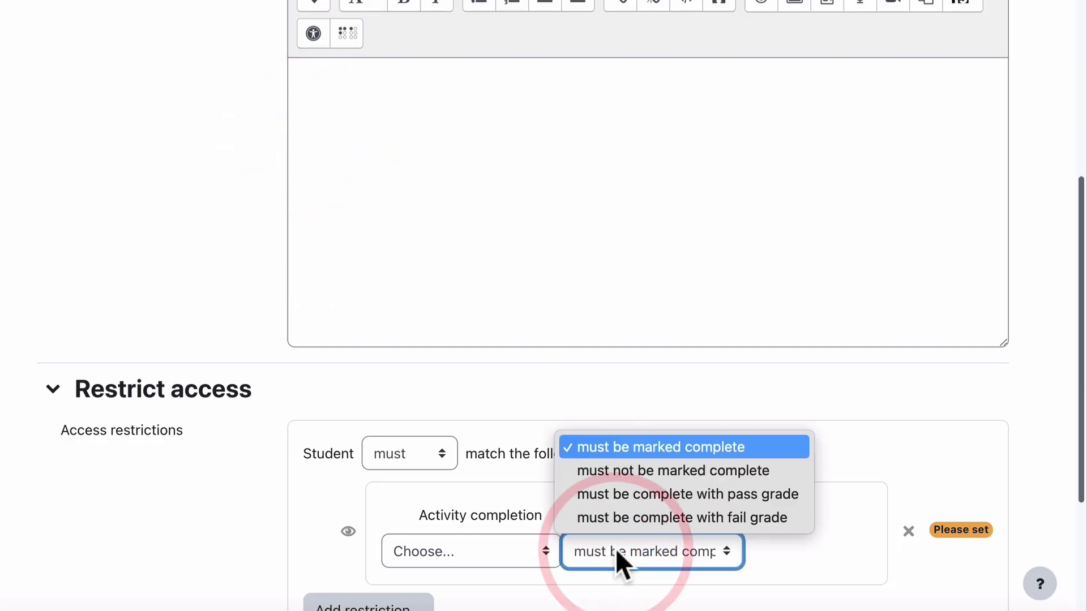
left_click(500, 550)
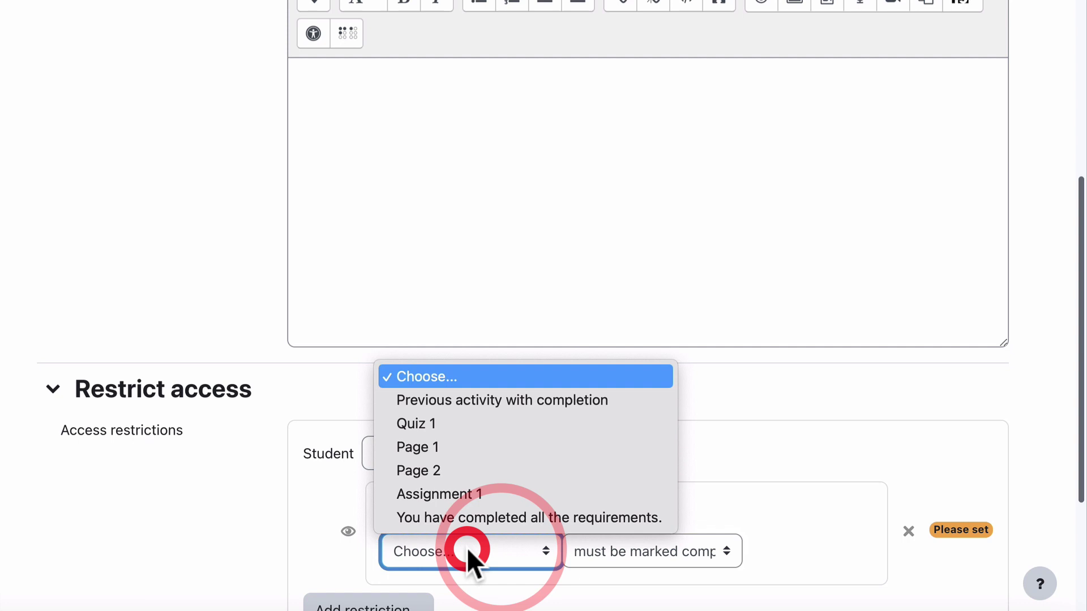
left_click(449, 492)
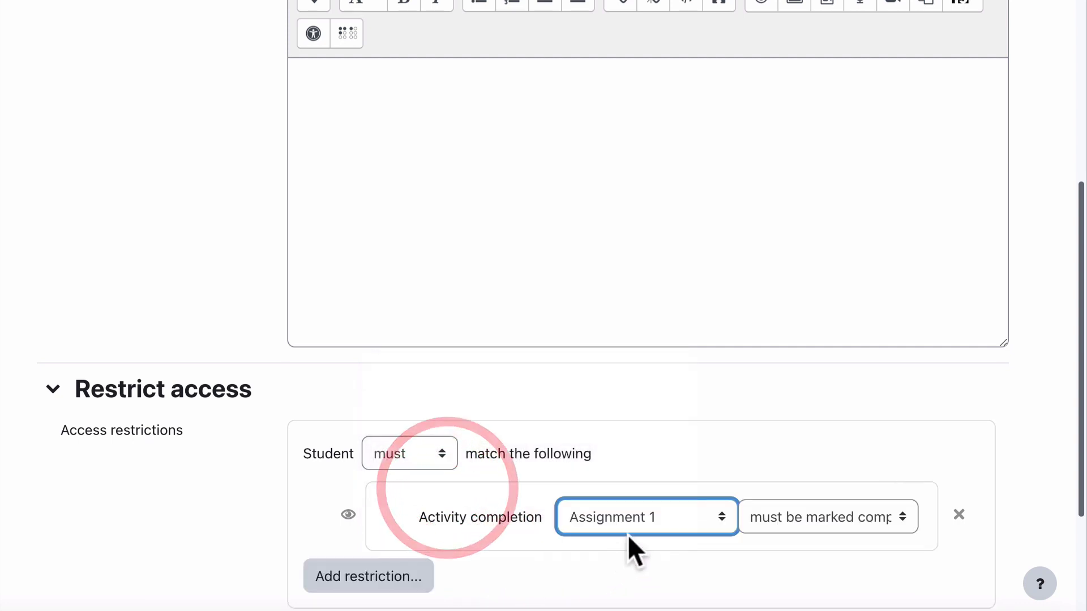
left_click(786, 515)
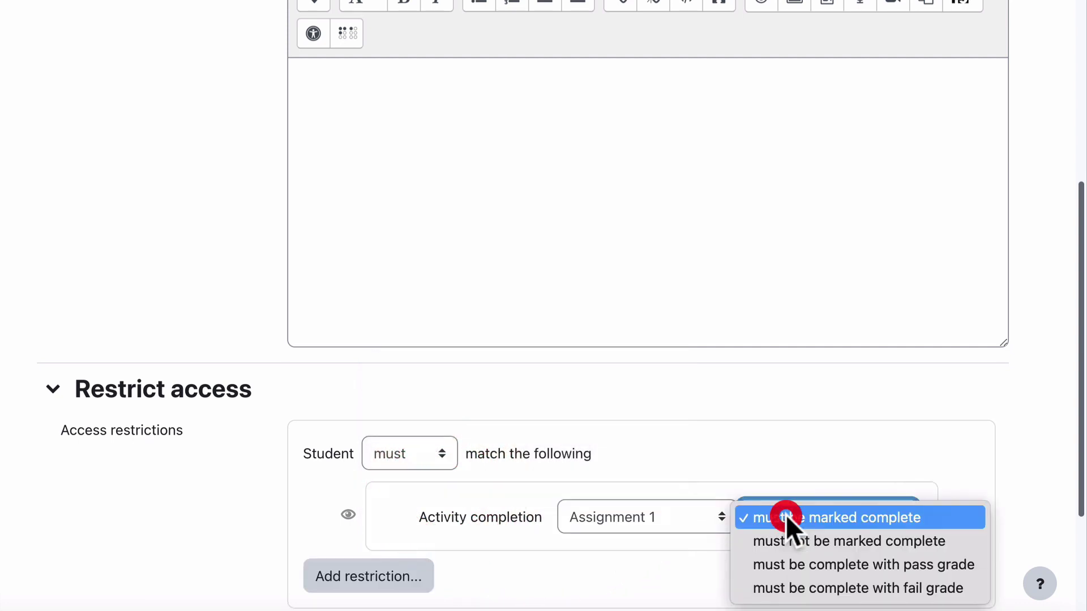
left_click(609, 578)
scroll(501, 566, "down", 4)
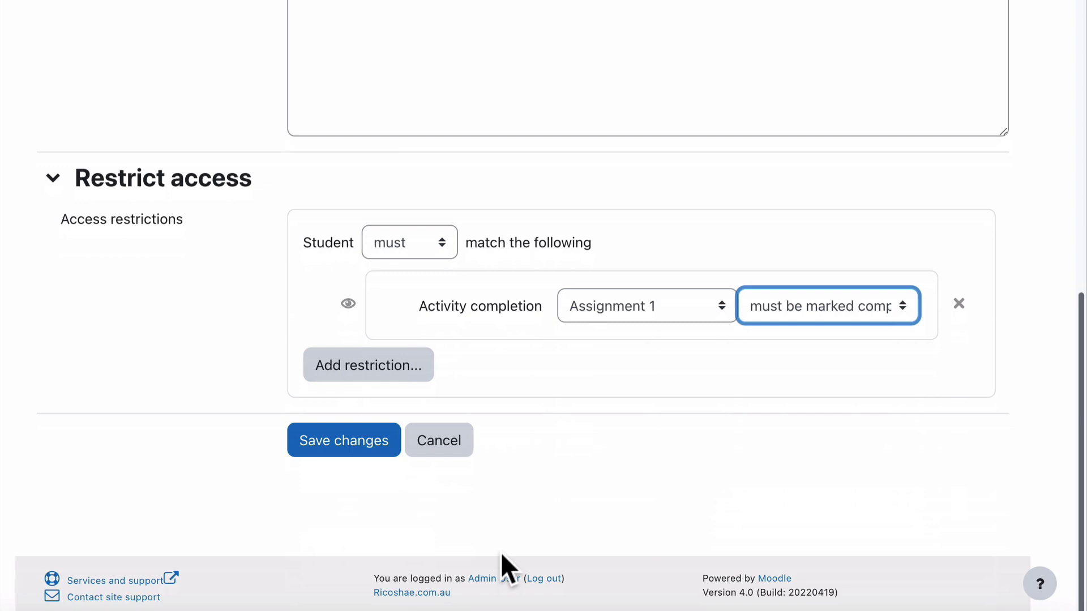
left_click(340, 446)
scroll(334, 368, "up", 15)
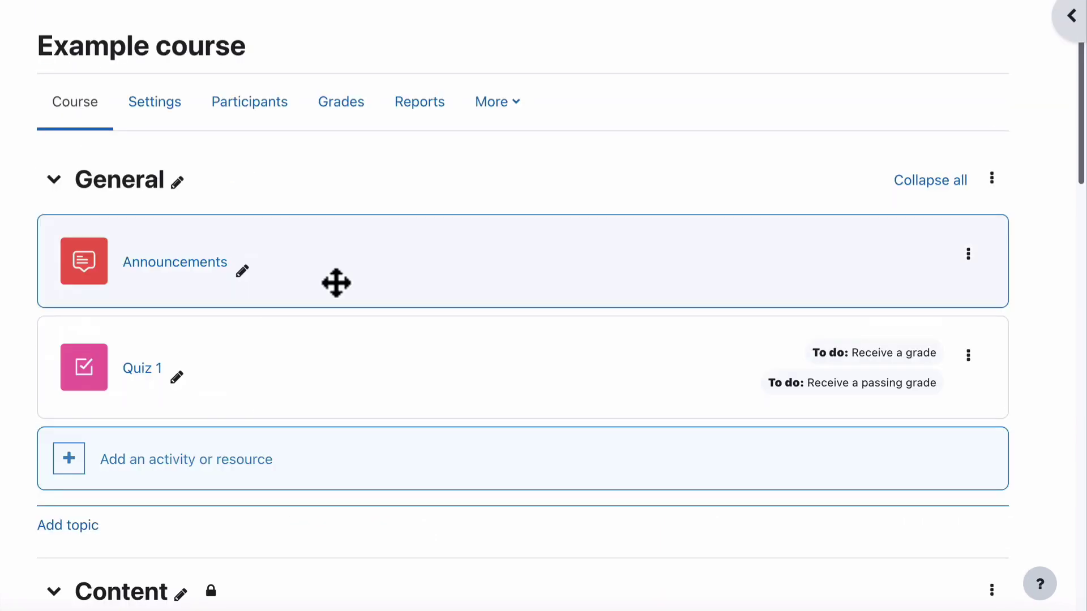
- View the Example course as the student and check each topic's 'Not available unless' notice
left_click(627, 89)
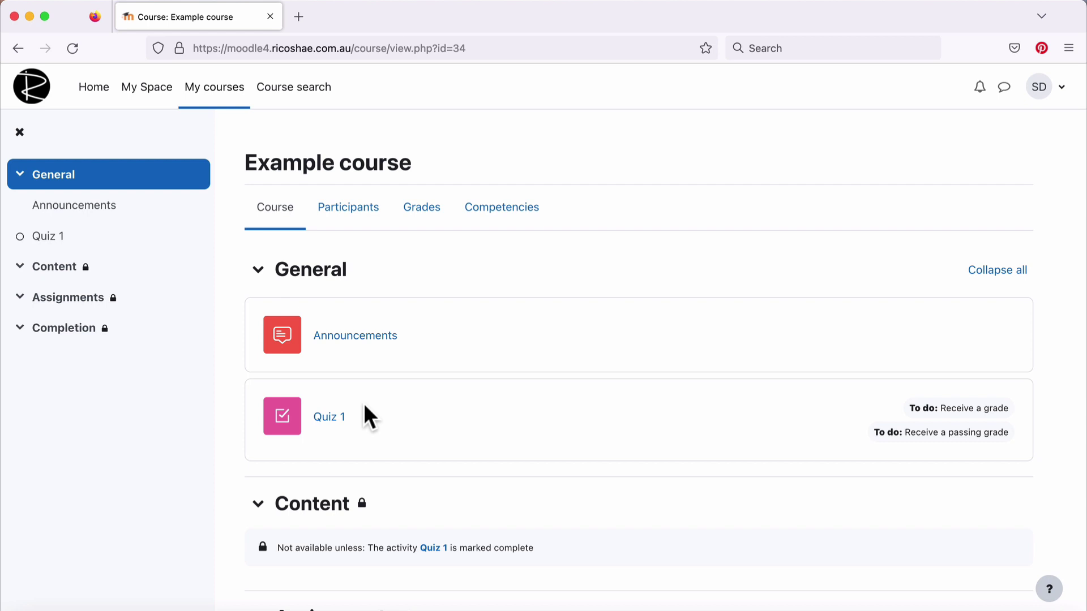
scroll(532, 419, "down", 5)
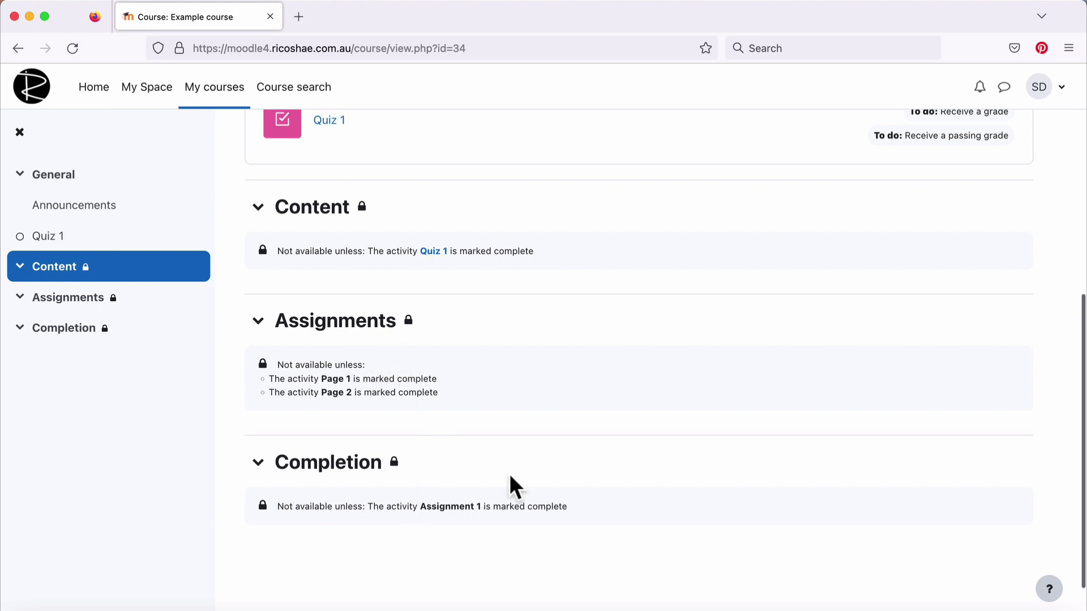
scroll(509, 474, "up", 5)
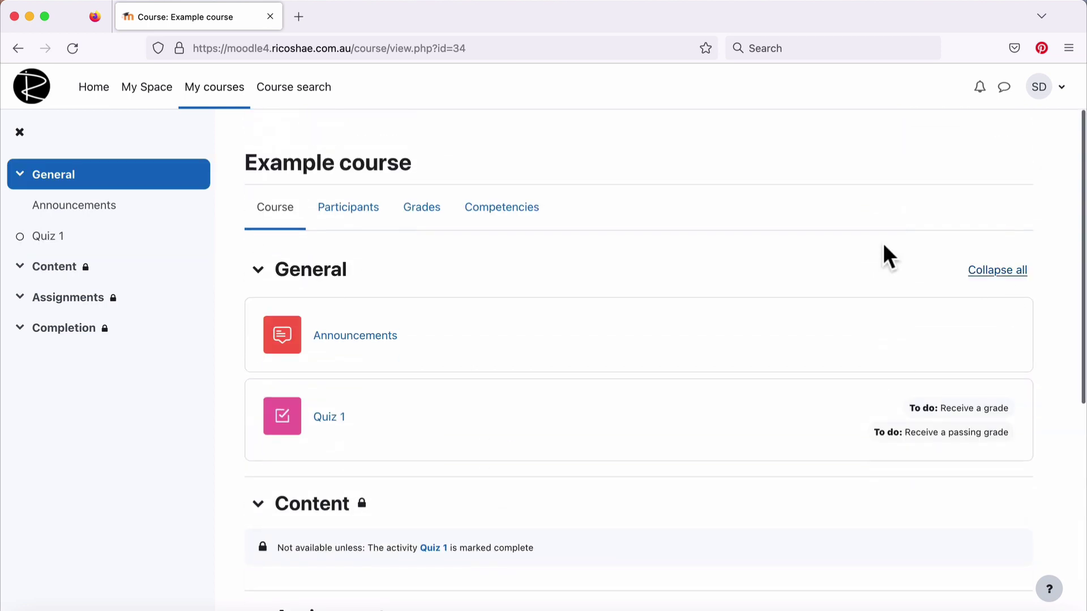
- Attempt Quiz 1, answer the question True, and submit all answers
left_click(325, 418)
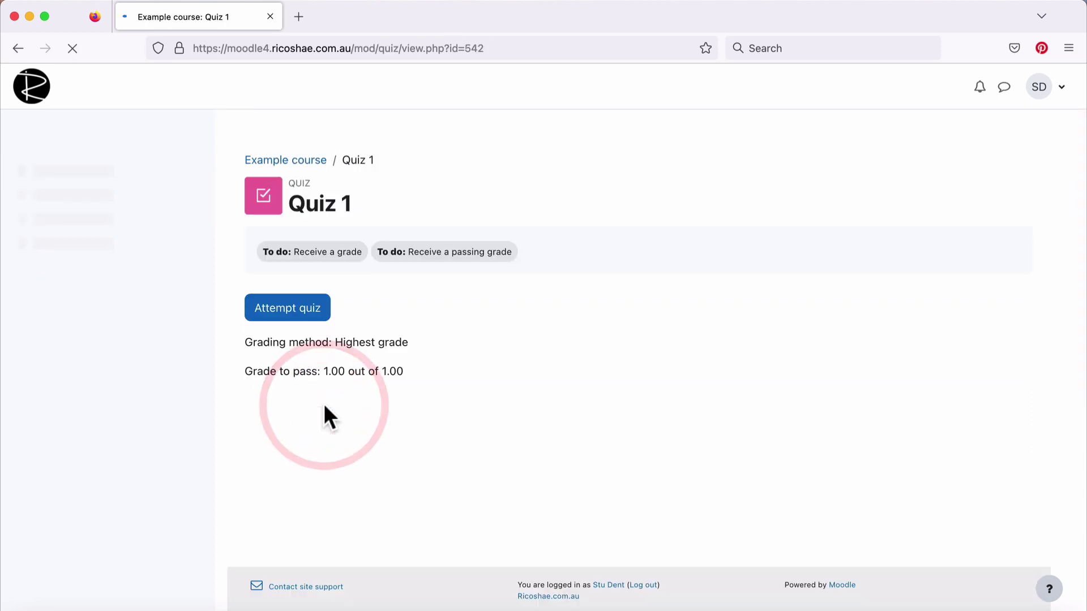
left_click(306, 311)
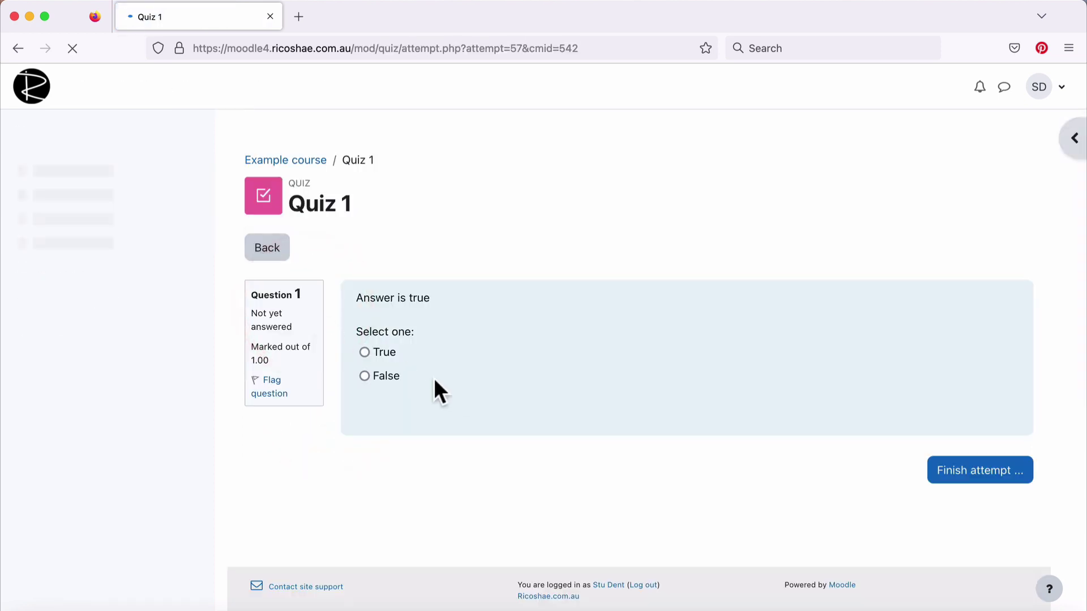
left_click(365, 352)
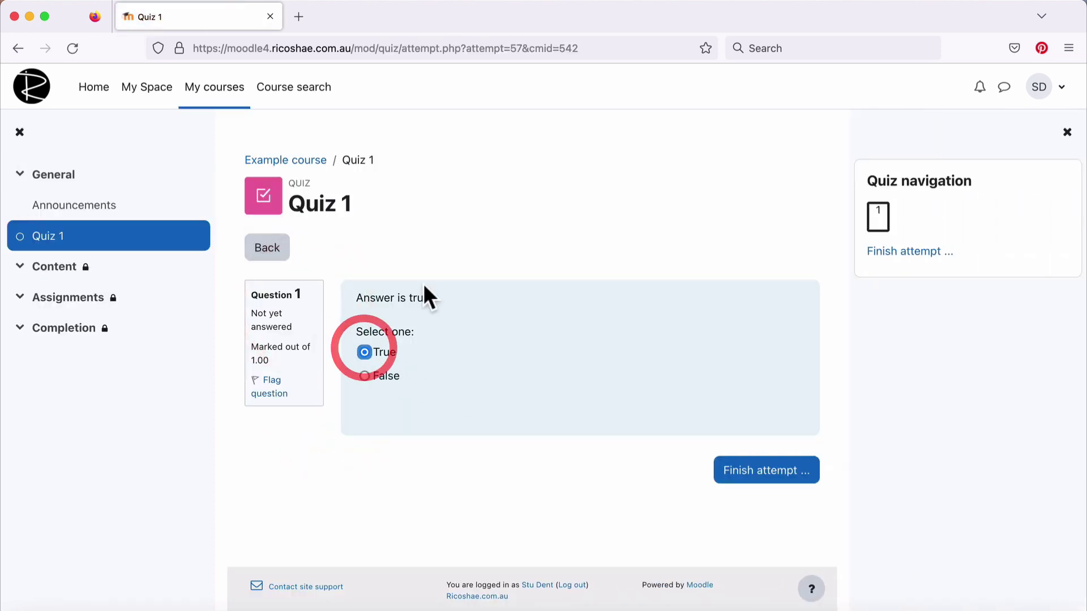
left_click(784, 471)
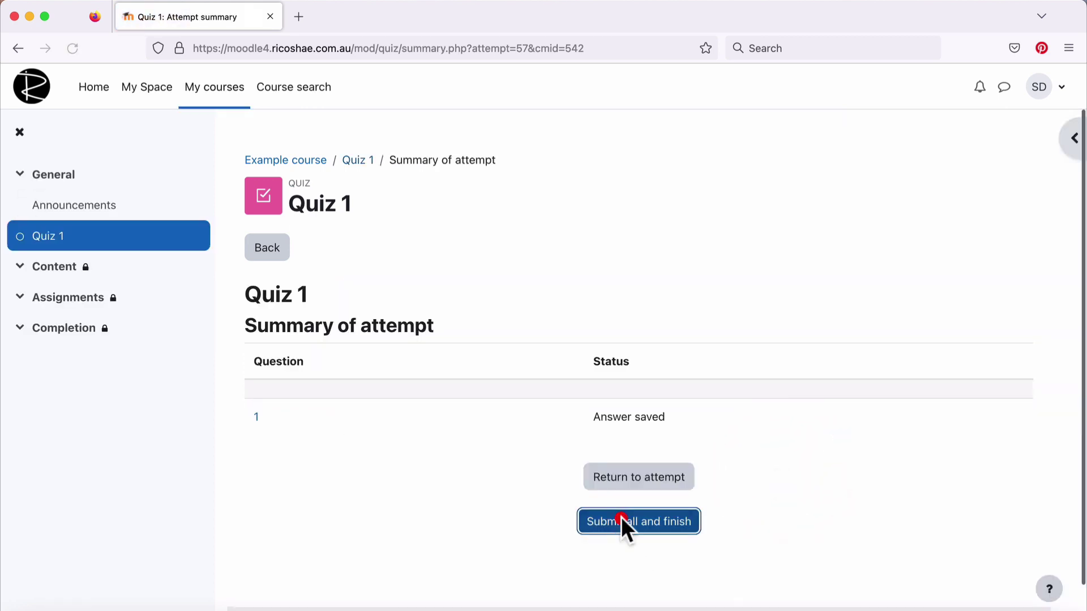
left_click(623, 520)
left_click(514, 462)
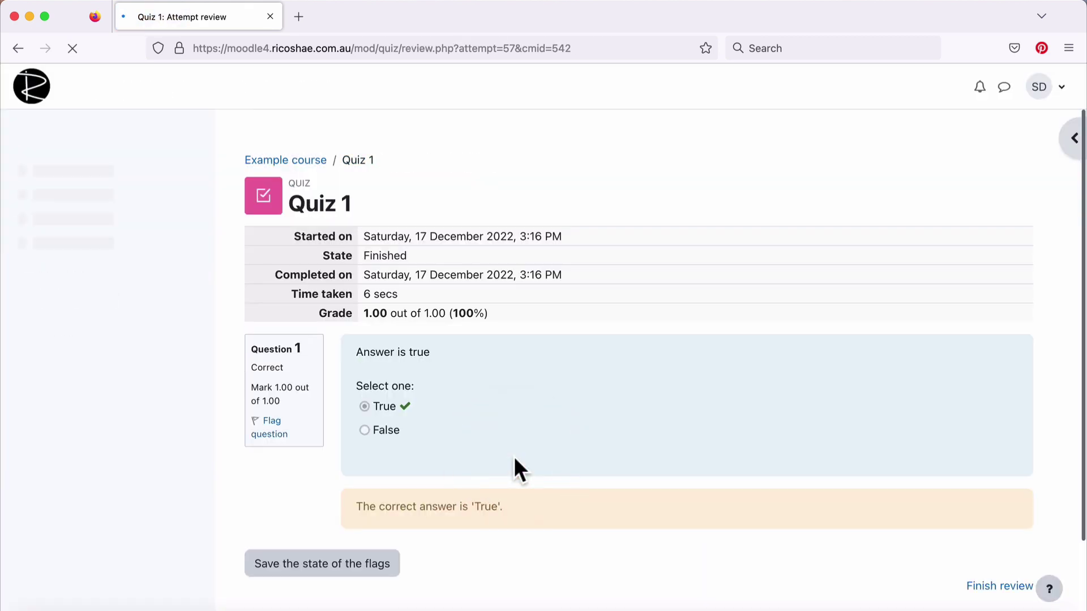
- Finish reviewing the passed 1.00/1.00 attempt and check the attempt summary
scroll(516, 470, "down", 3)
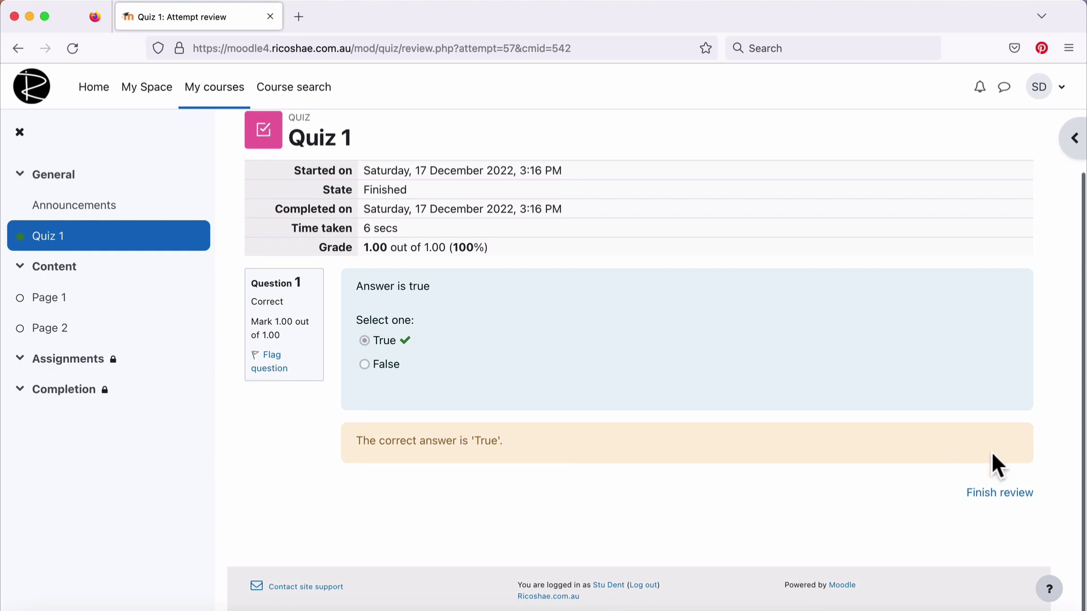
left_click(996, 494)
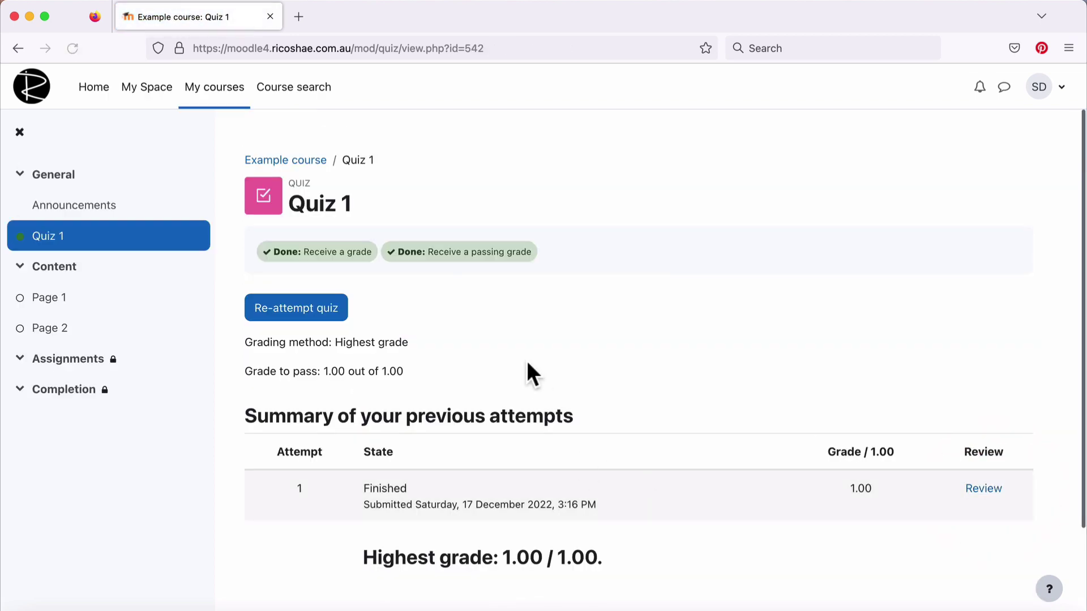
scroll(426, 327, "down", 3)
scroll(426, 327, "up", 3)
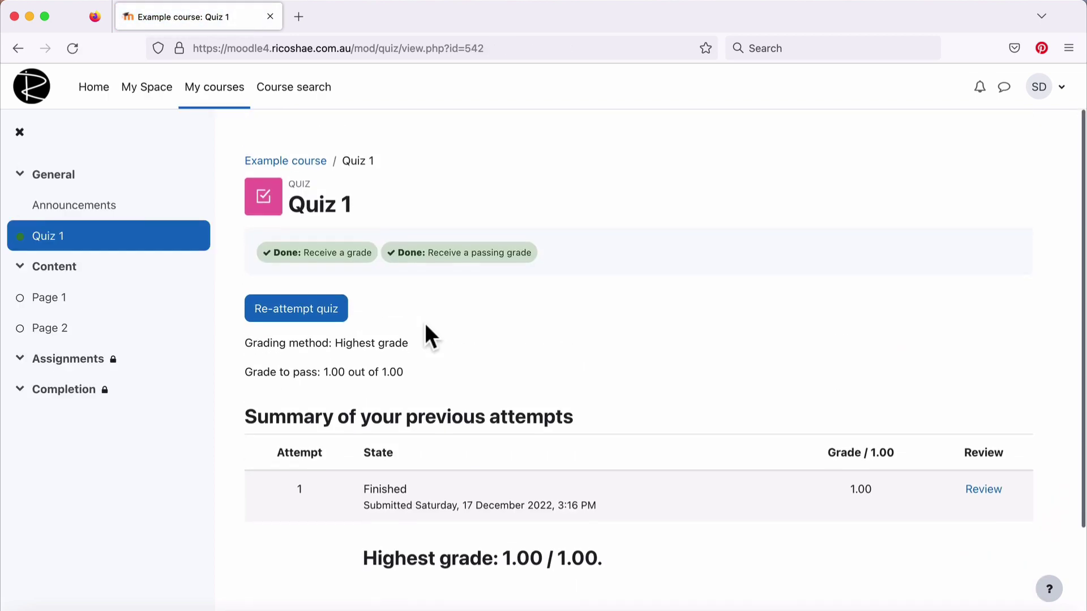
- Go back to the Example course page and view Page 1
left_click(308, 162)
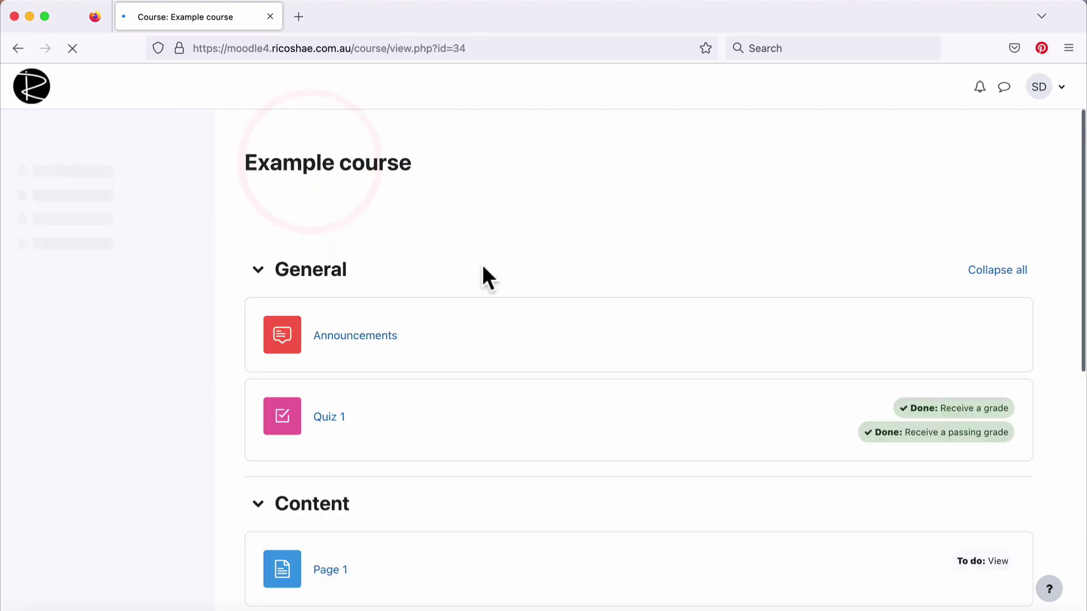
scroll(493, 280, "down", 4)
scroll(501, 278, "up", 2)
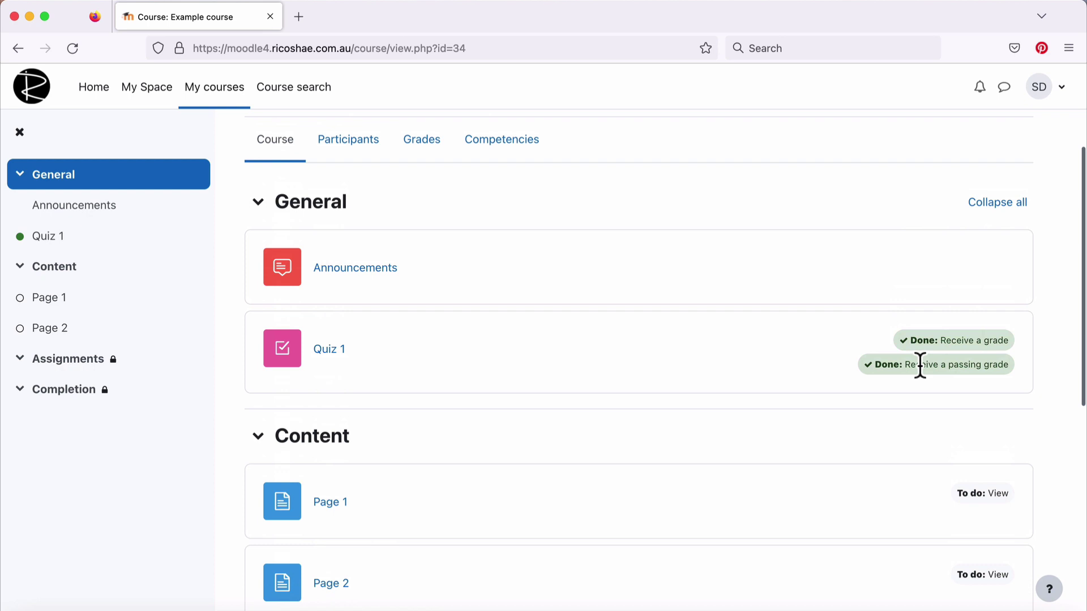
scroll(804, 371, "down", 2)
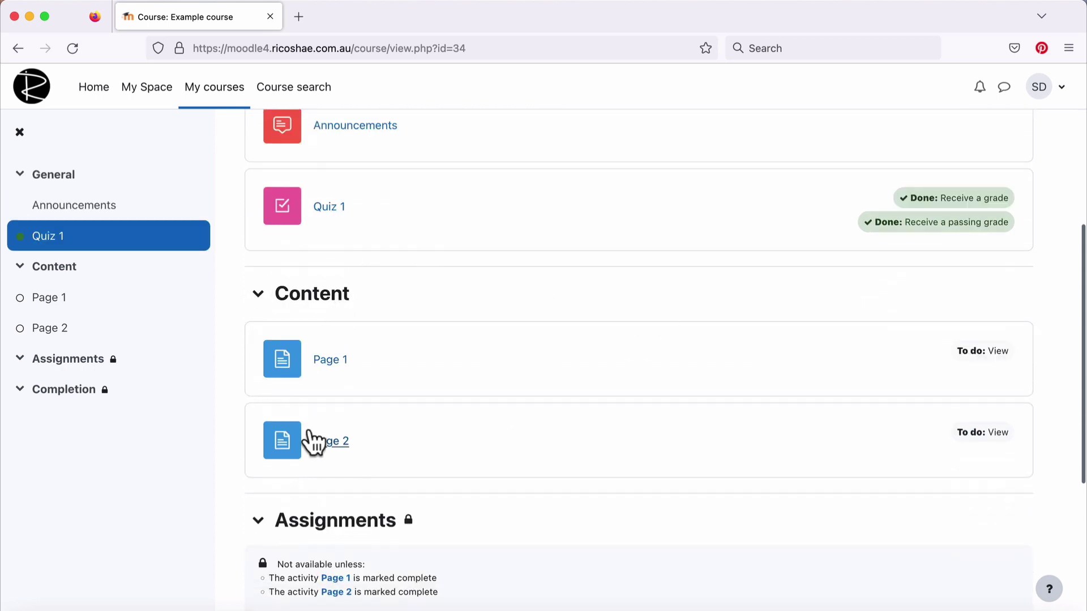
scroll(420, 494, "down", 2)
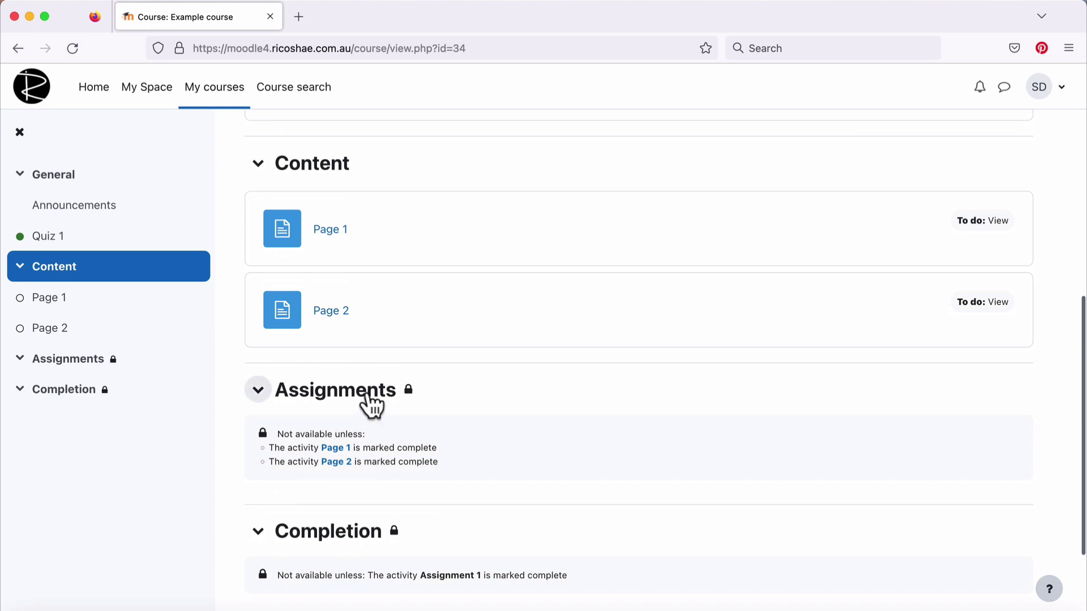
right_click(330, 211)
left_click(321, 219)
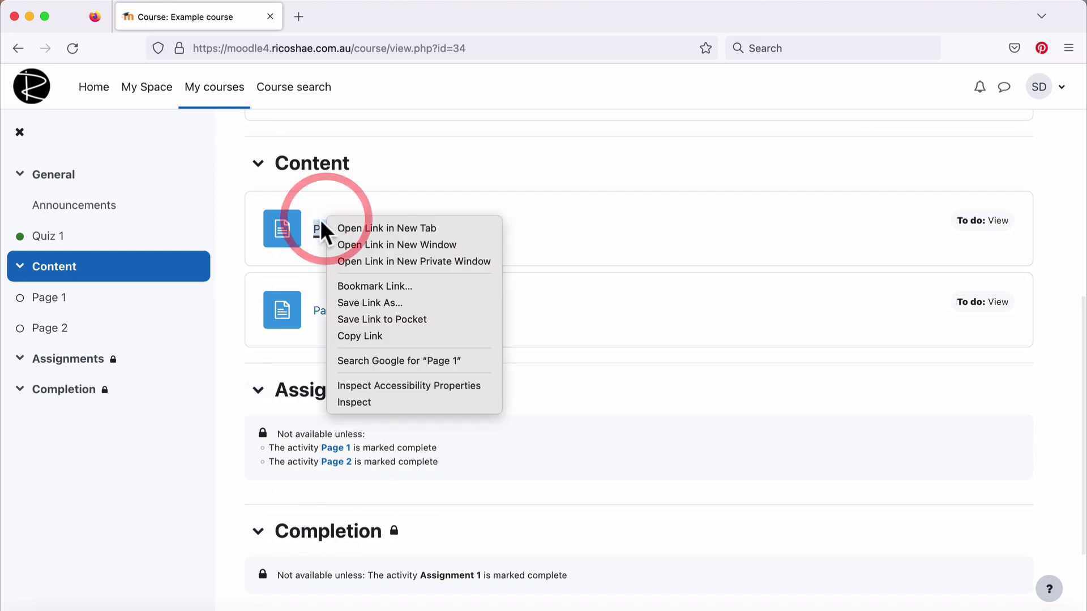
left_click(321, 226)
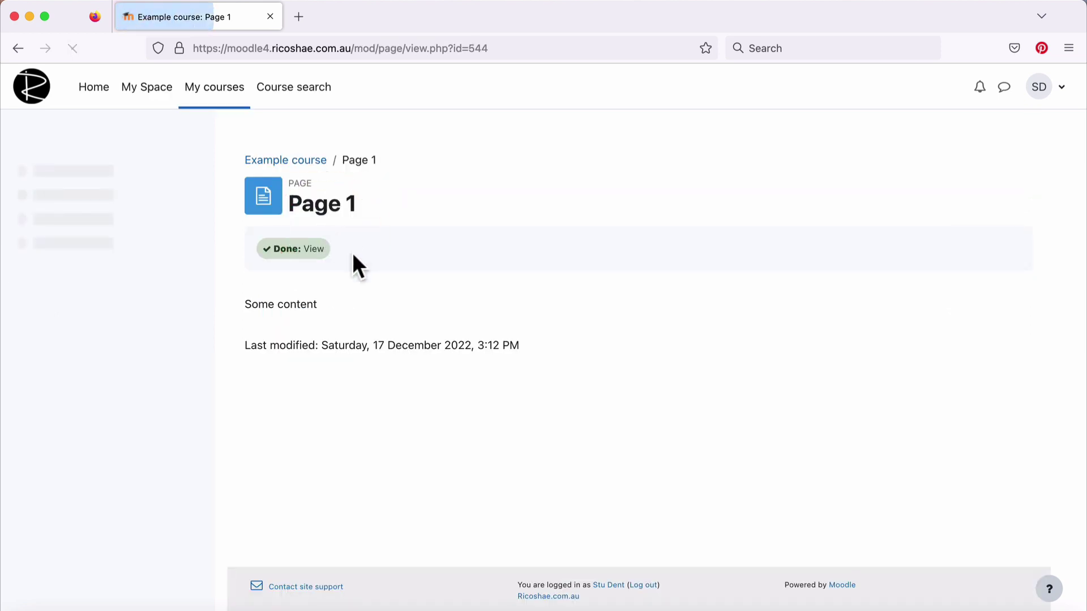
- View Page 2, then return to the course and scroll down to the unlocked Assignments section
left_click(274, 161)
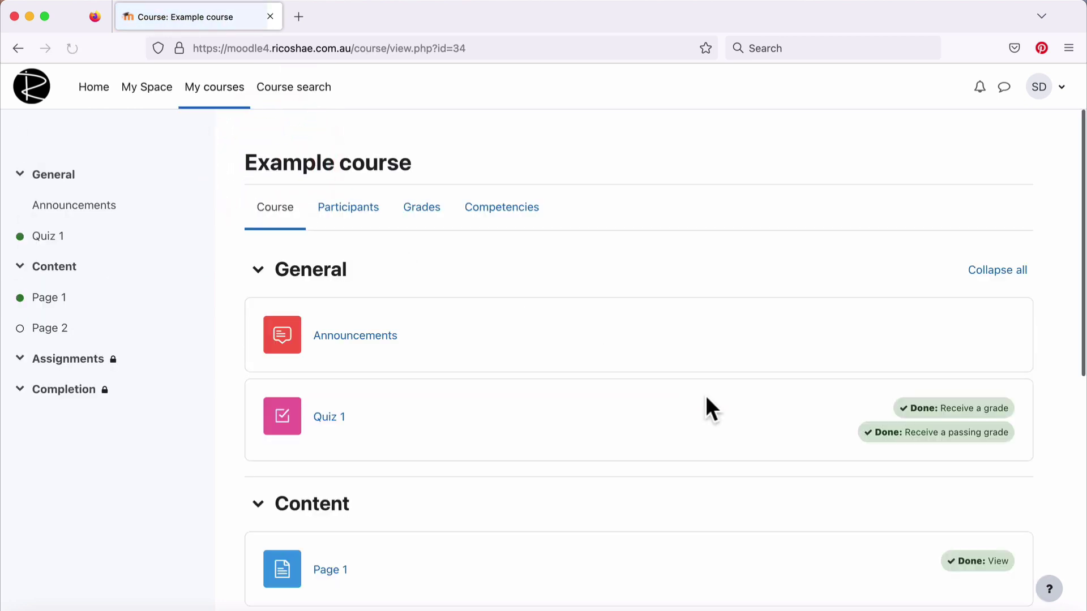
scroll(705, 396, "down", 3)
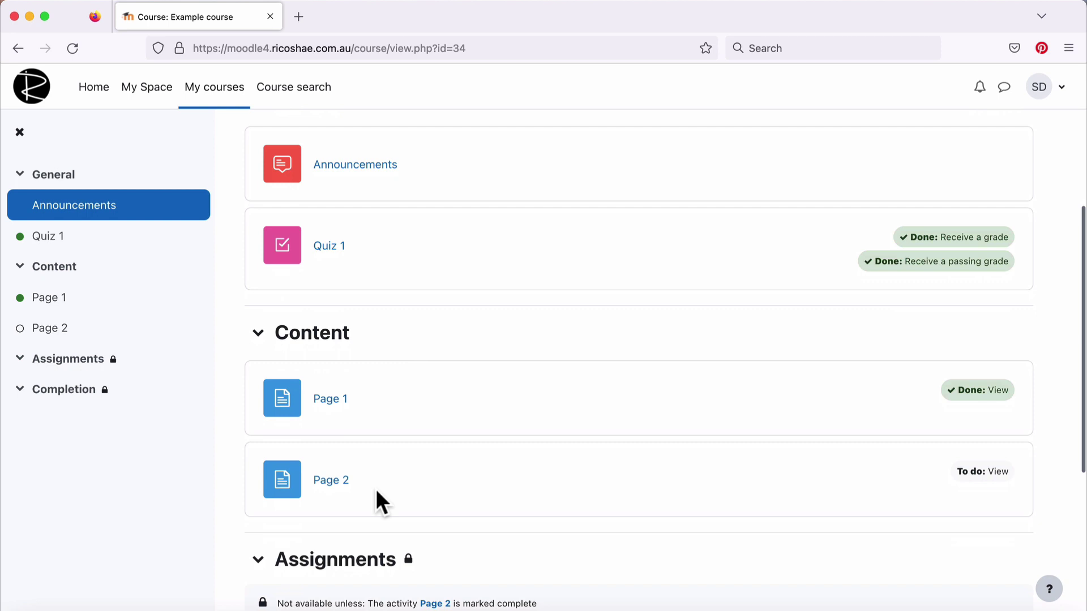
left_click(336, 481)
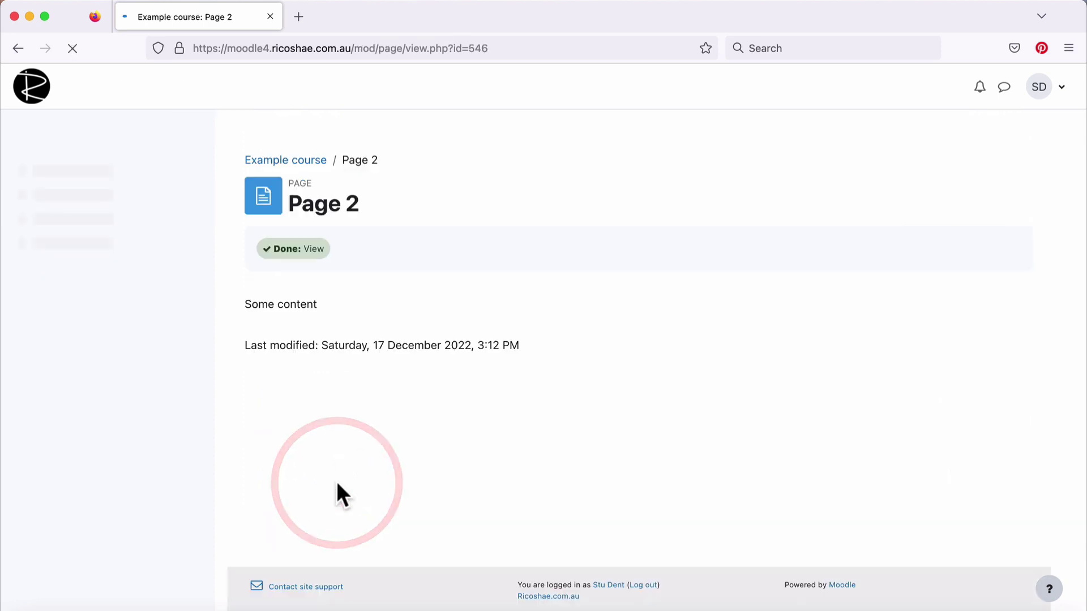
left_click(288, 154)
scroll(553, 346, "down", 8)
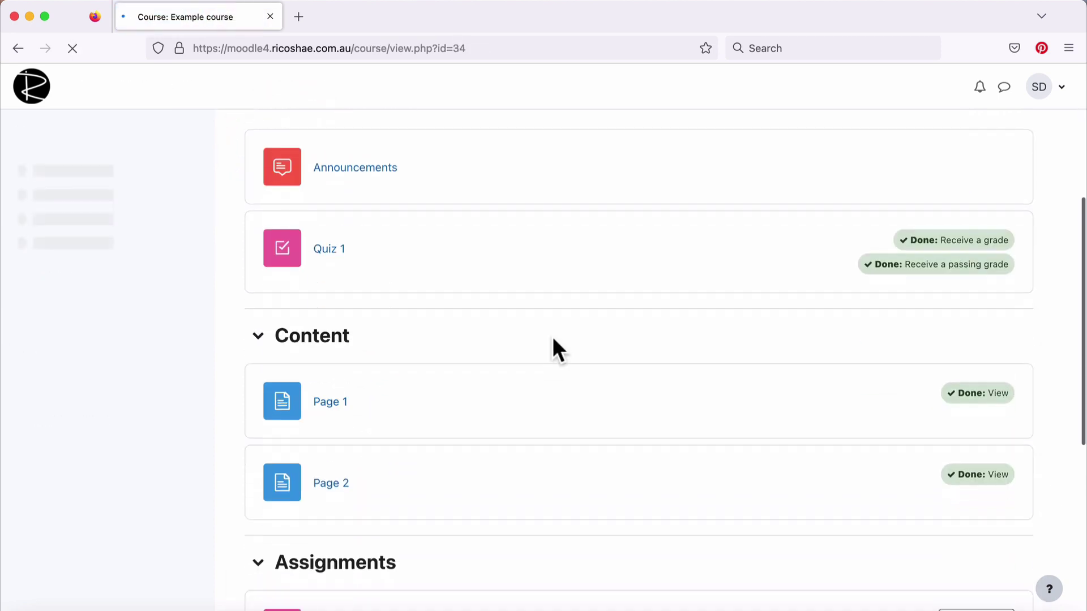
scroll(554, 340, "down", 2)
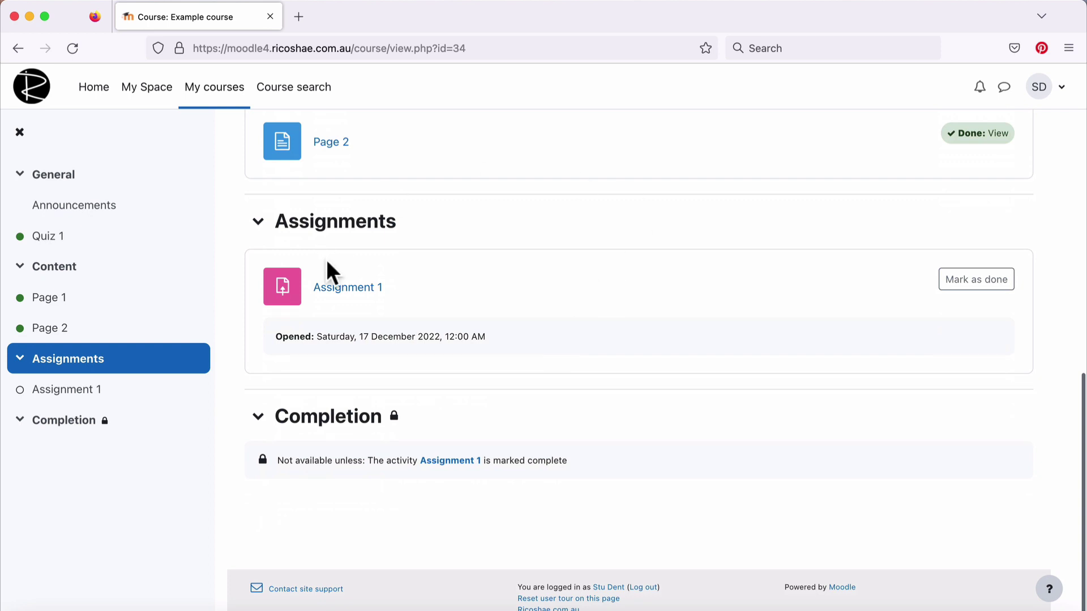
- Add an online text submission 'My submission' to Assignment 1 and save it
left_click(359, 288)
left_click(298, 364)
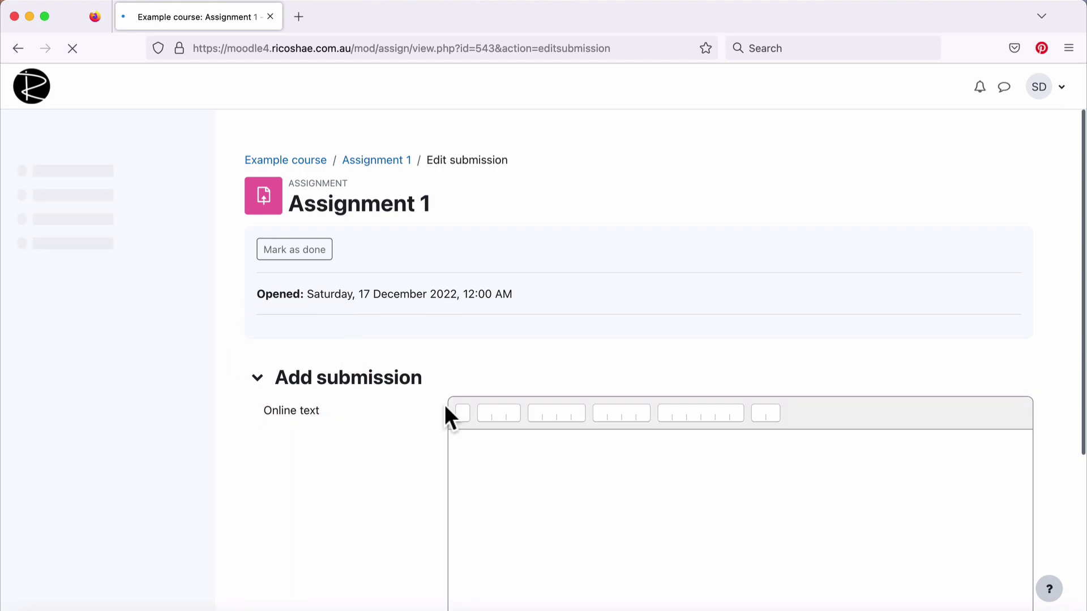
scroll(444, 405, "down", 3)
left_click(525, 328)
type("My submission")
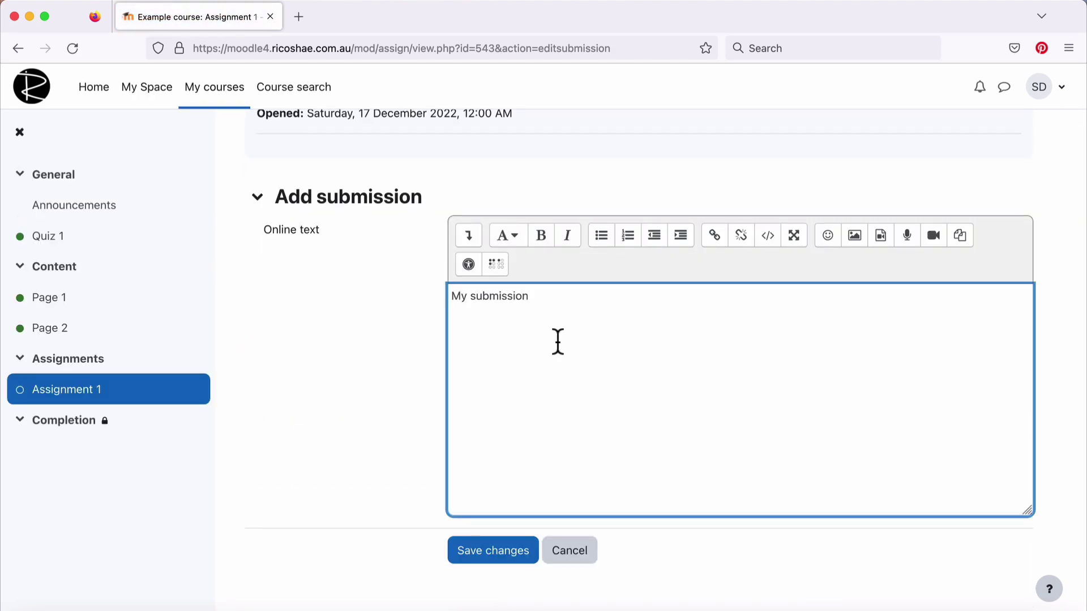
left_click(487, 551)
- Review Assignment 1's status: submitted, graded 100.00 / 100.00 and Done
scroll(542, 439, "down", 5)
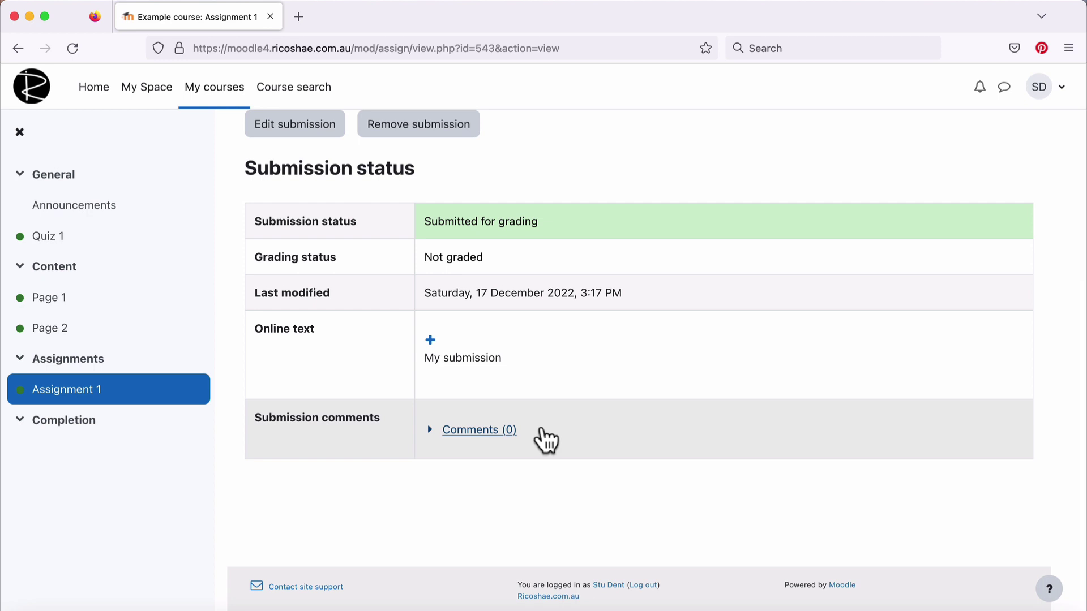
scroll(545, 441, "up", 5)
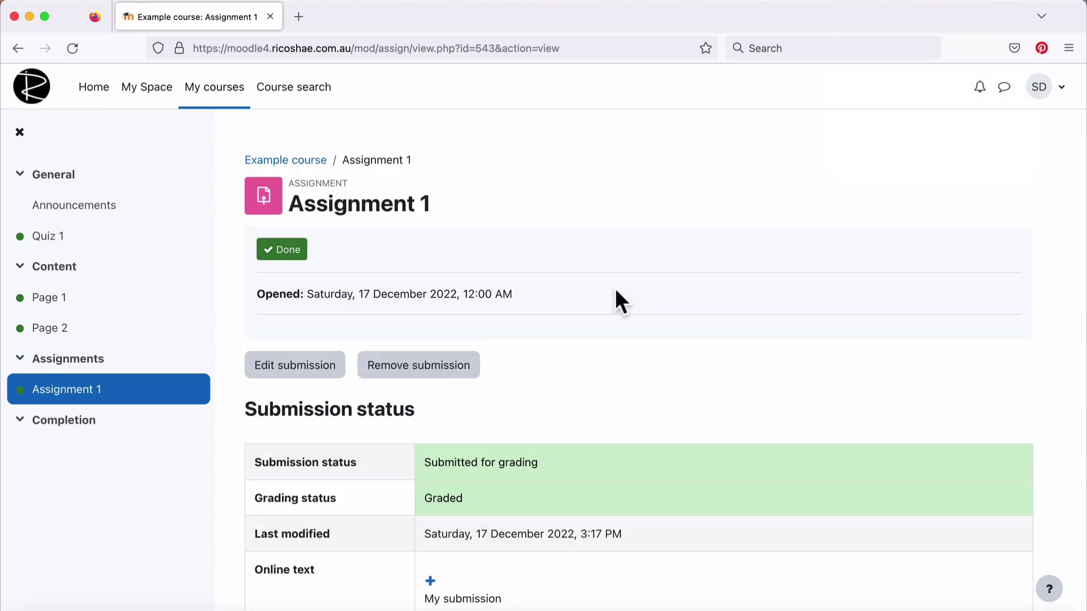
scroll(616, 290, "down", 8)
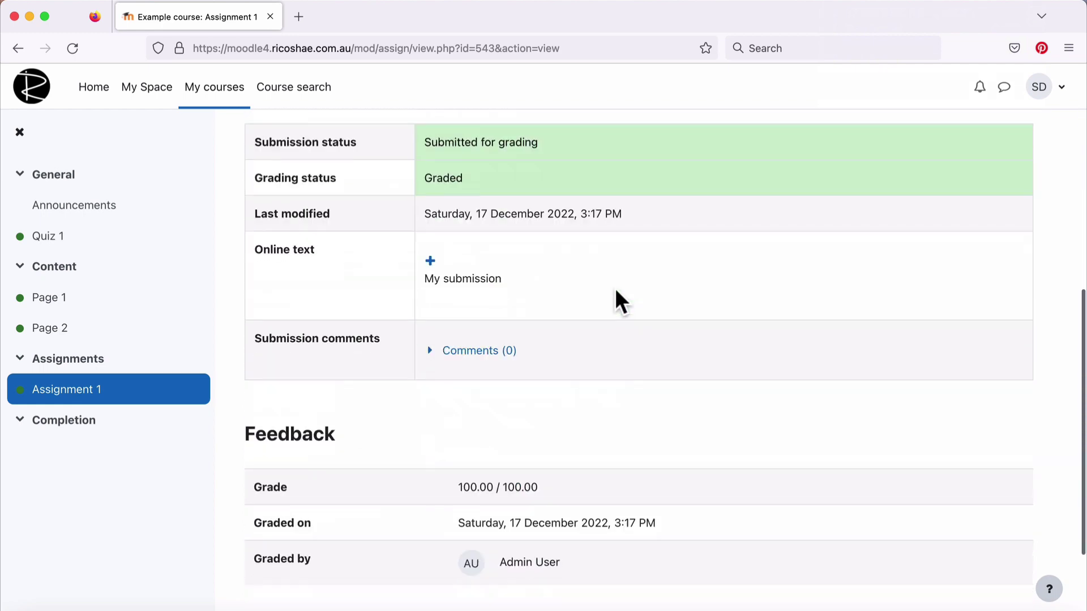
scroll(615, 290, "up", 2)
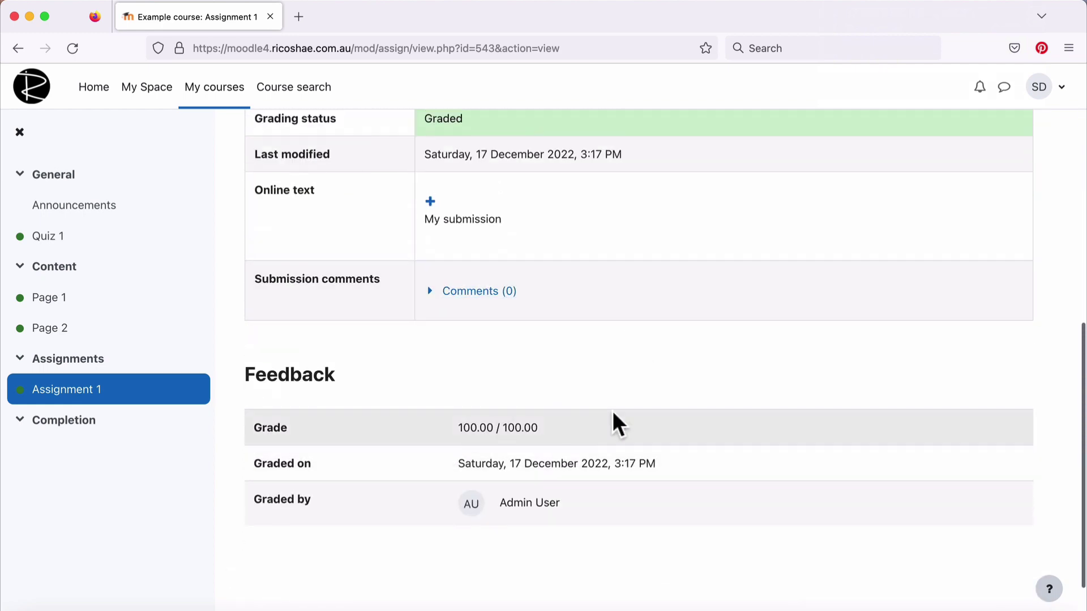
scroll(502, 427, "up", 6)
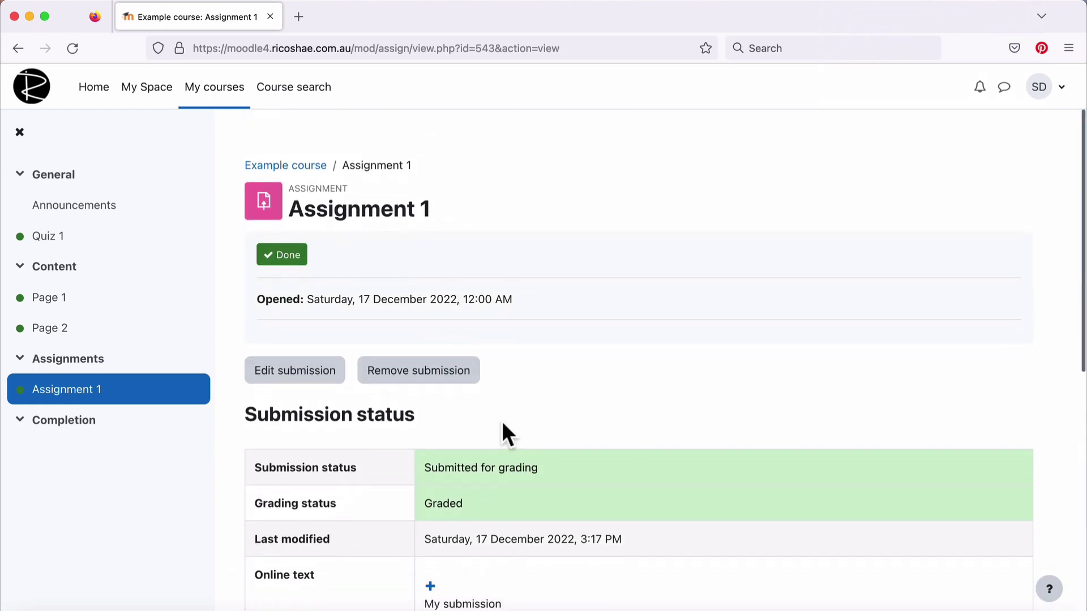
- Return to the Example course and check the unlocked Completion section's completed-requirements message
left_click(271, 160)
scroll(481, 294, "down", 10)
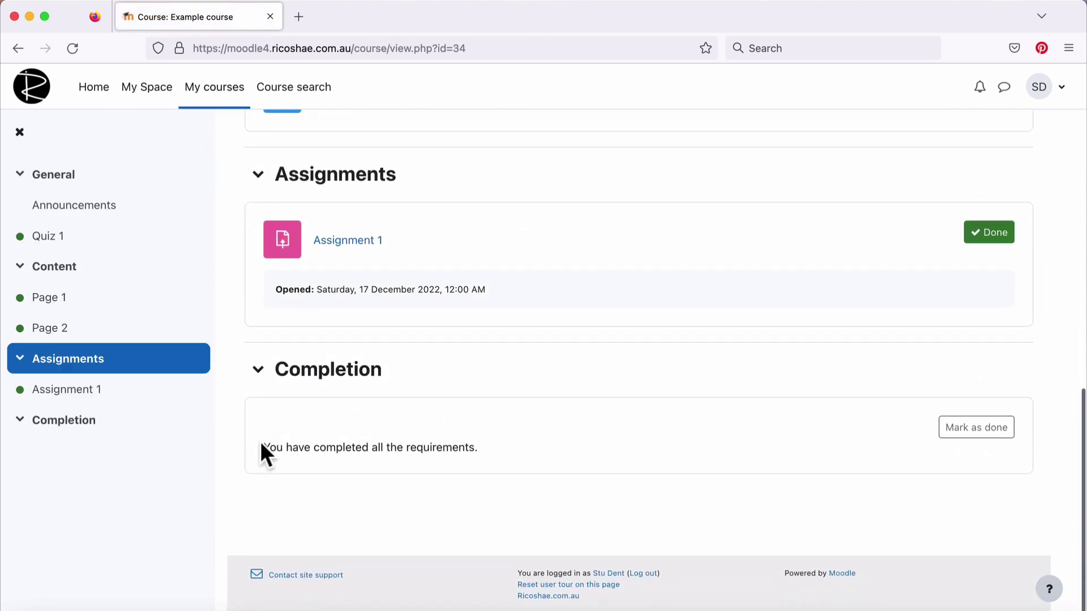
left_click_drag(262, 449, 517, 447)
left_click(618, 444)
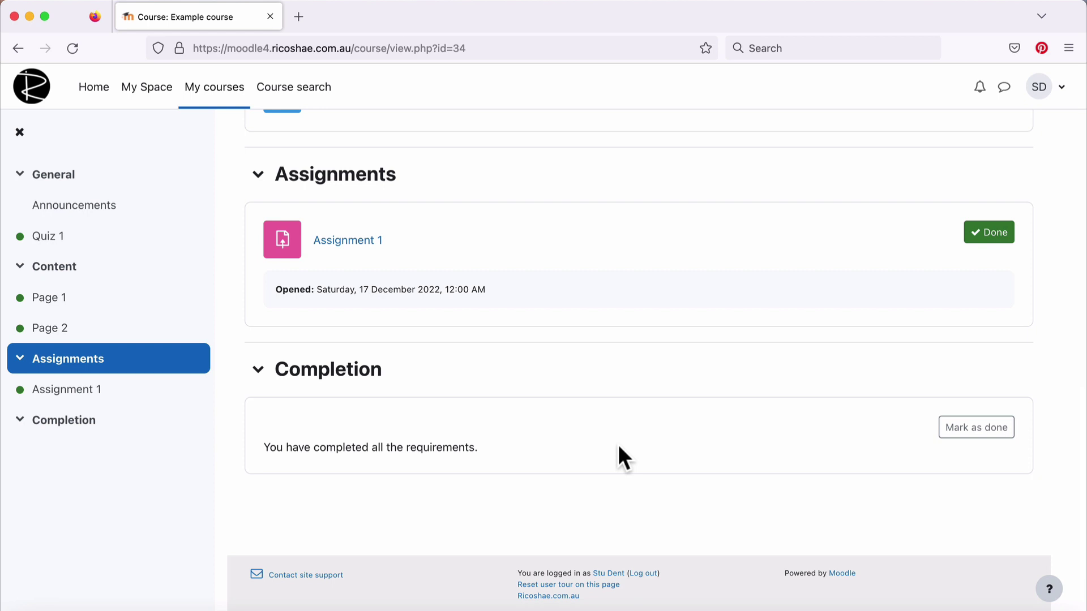
- Review the Done badges, including Quiz 1's passing-grade completion badges
scroll(619, 448, "up", 5)
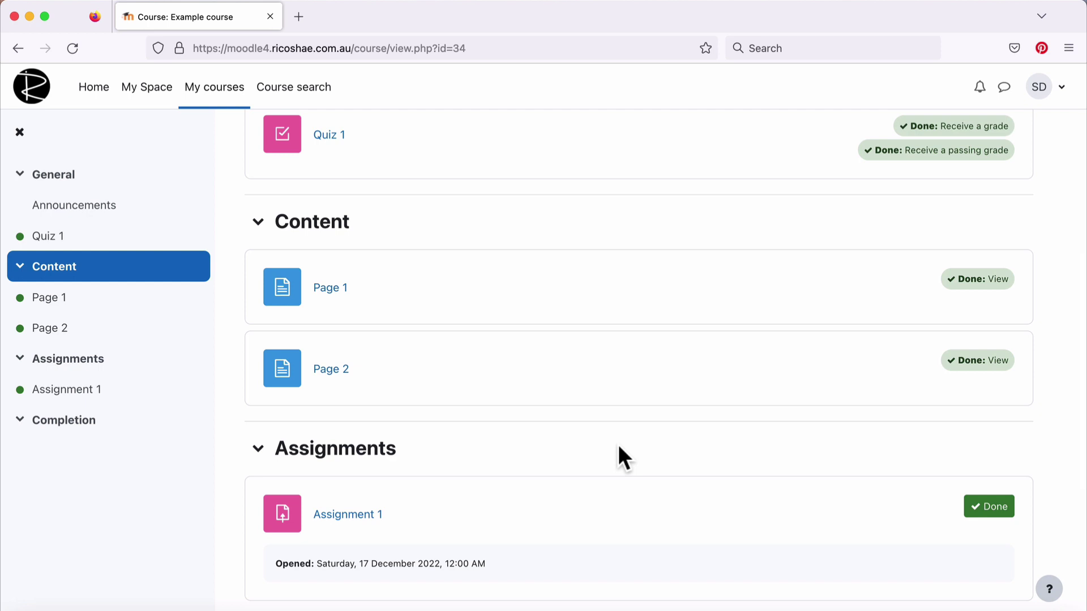
scroll(617, 444, "up", 3)
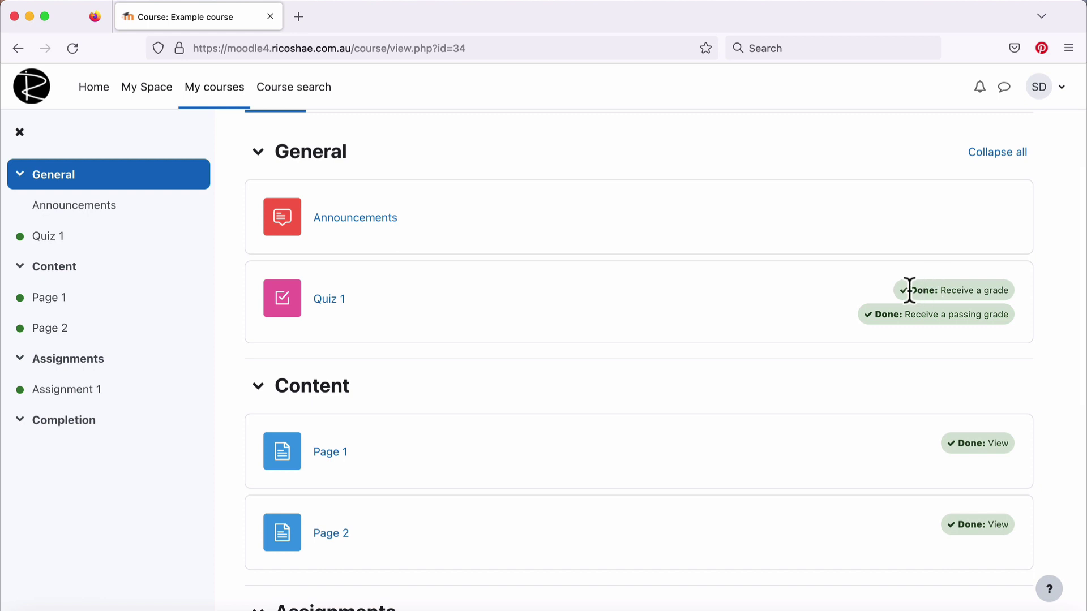
left_click(1010, 284)
left_click_drag(875, 315, 1007, 317)
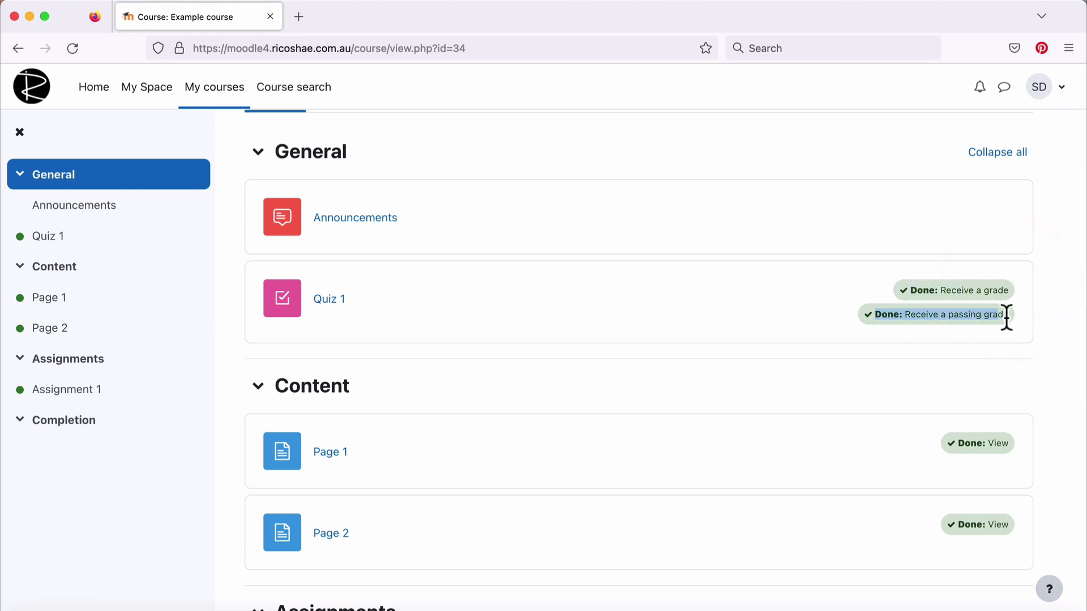
left_click(1007, 317)
left_click(731, 315)
scroll(726, 325, "up", 2)
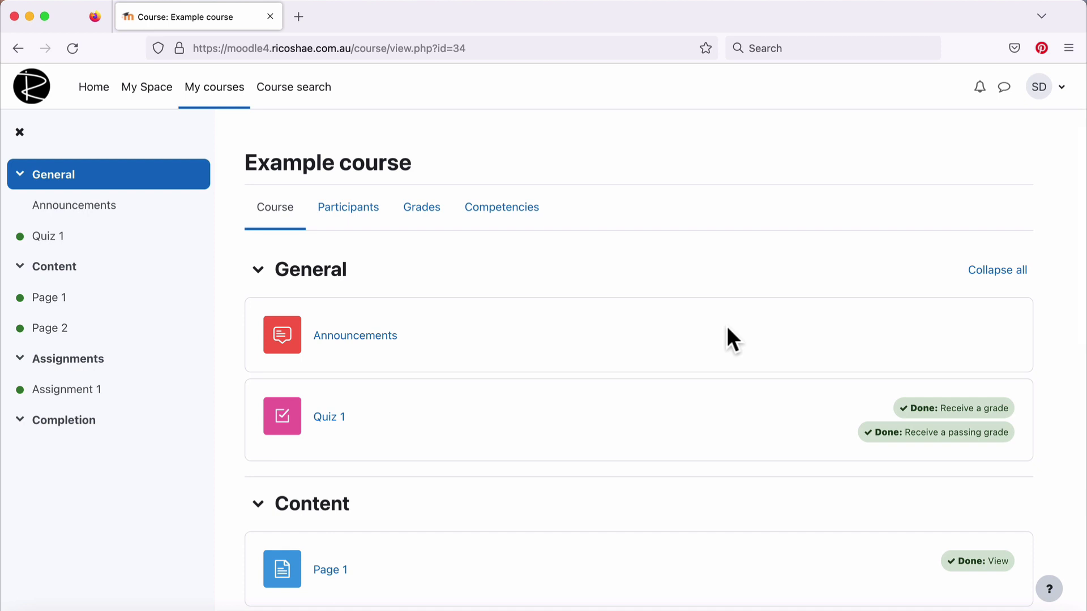
scroll(726, 325, "down", 2)
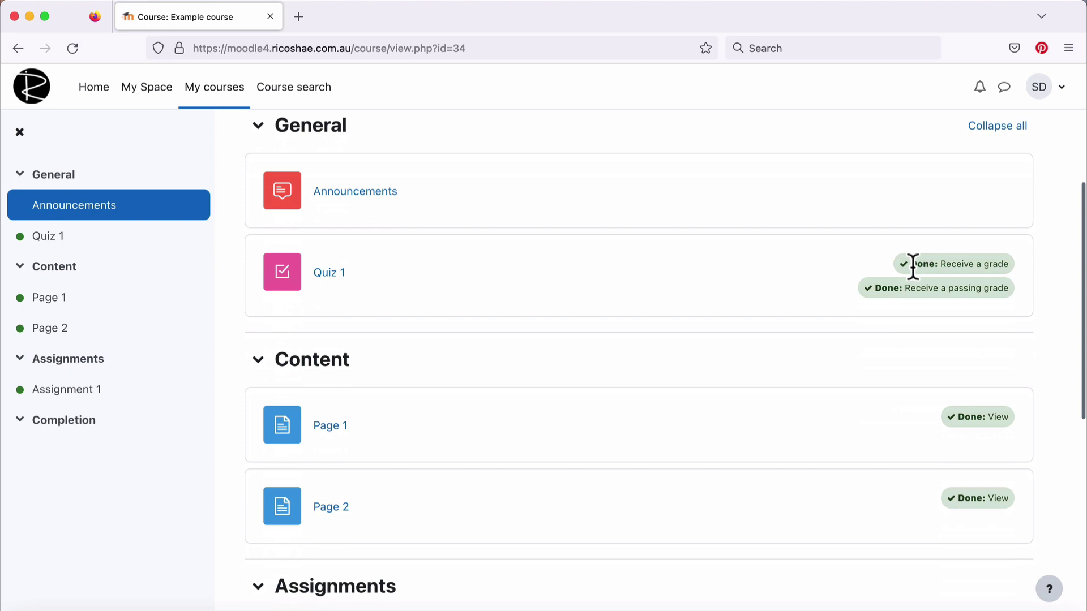
left_click_drag(913, 266, 998, 300)
left_click(817, 312)
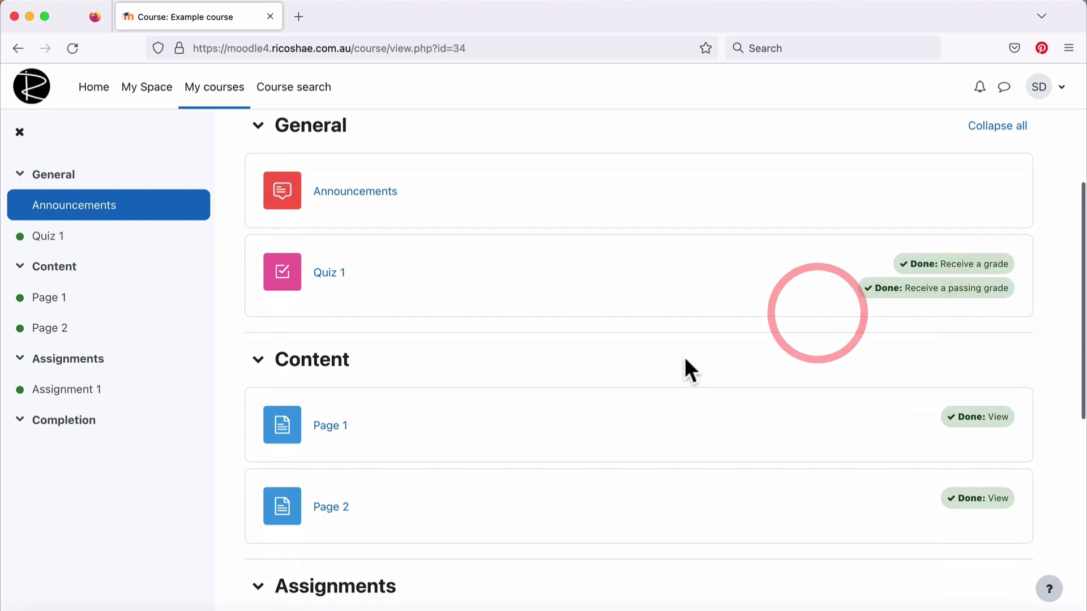